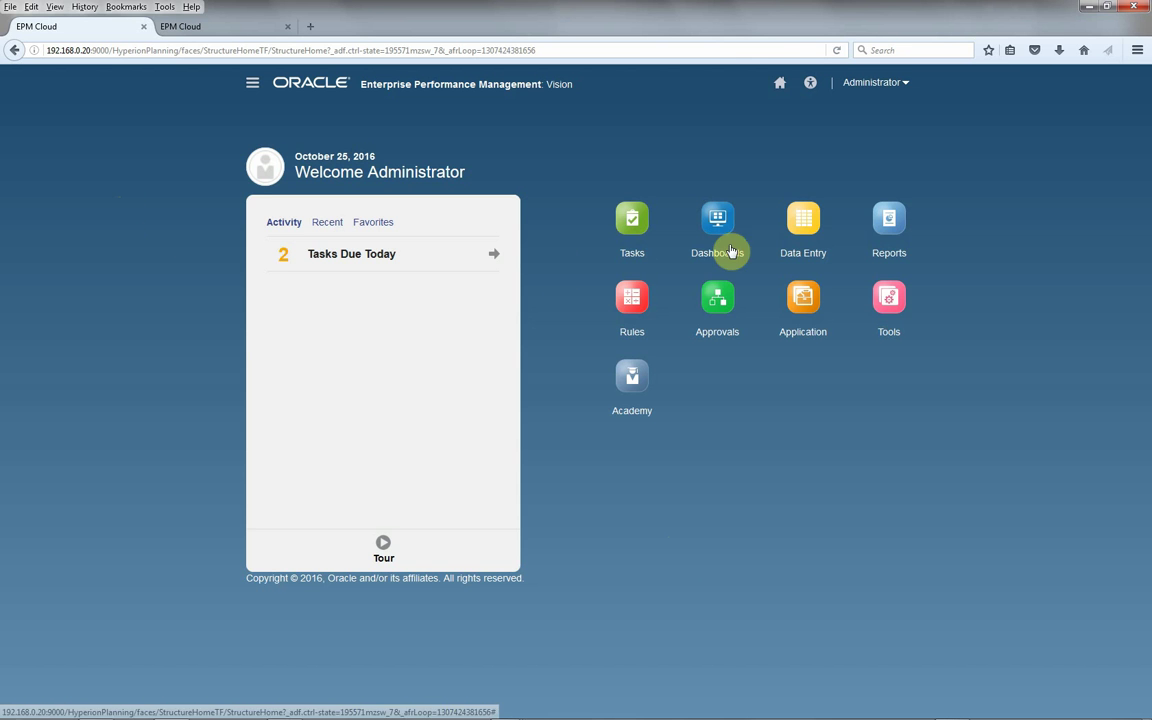
- Review Vision's Operating Expenses data entry form, then close it back to the forms list
{"action": "left_click", "coordinate": [807, 224]}
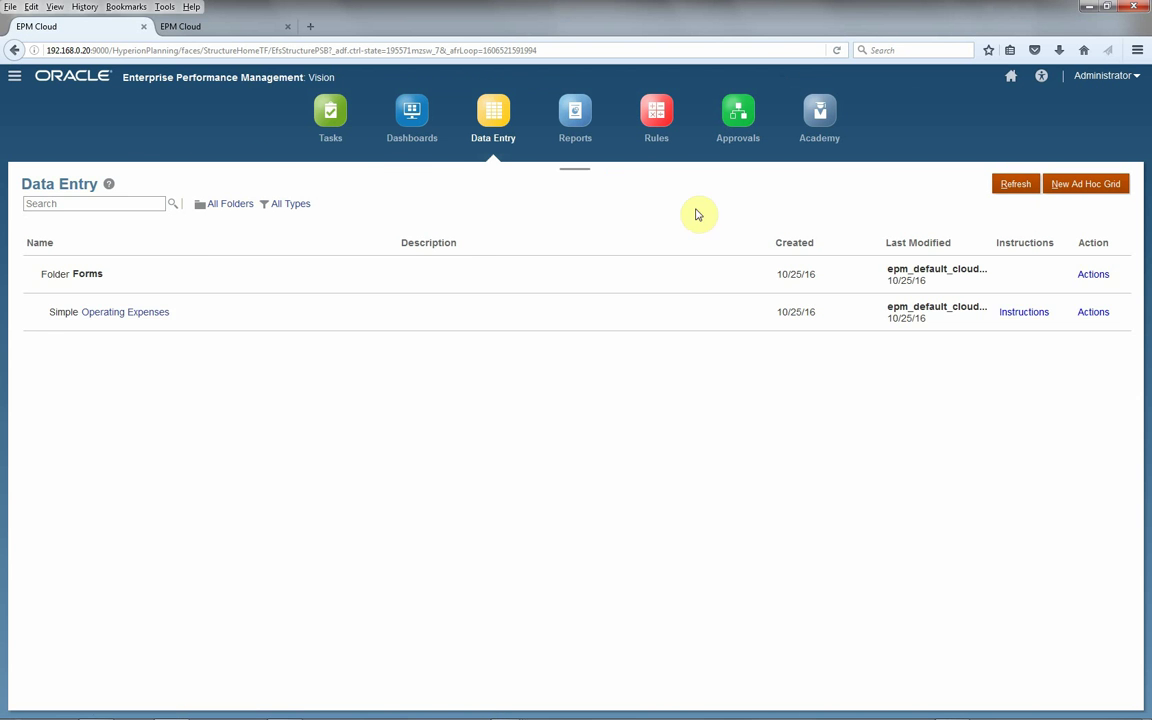
{"action": "left_click", "coordinate": [104, 314]}
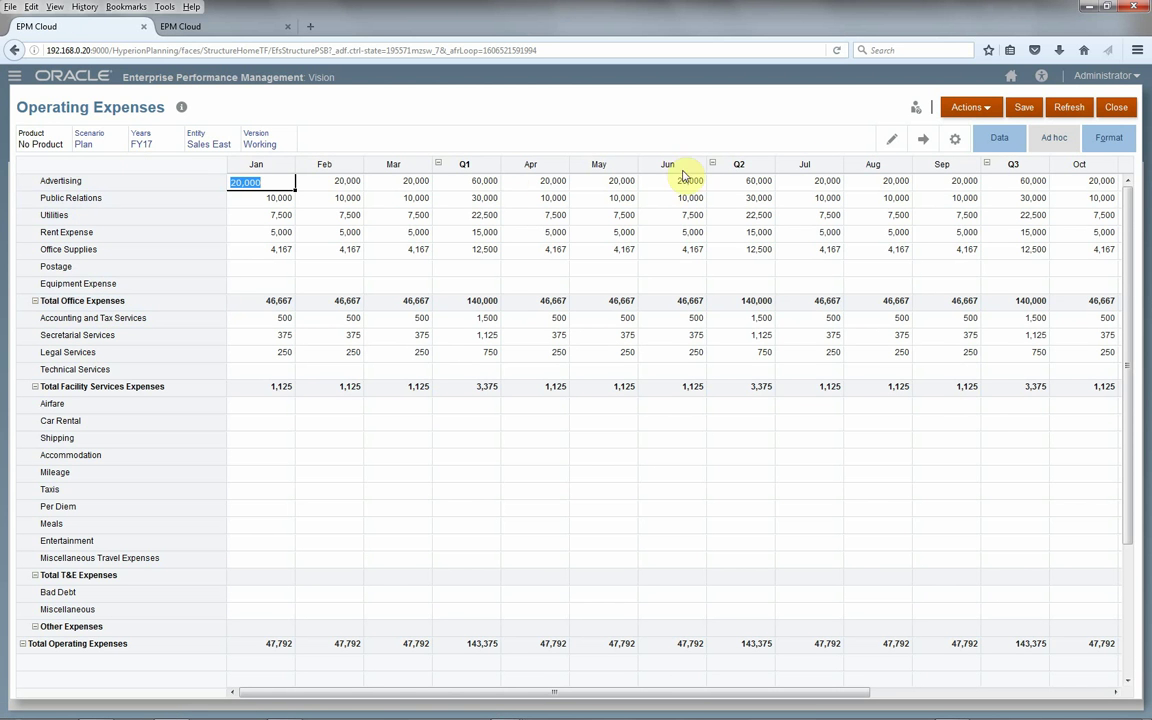
{"action": "left_click", "coordinate": [1118, 110]}
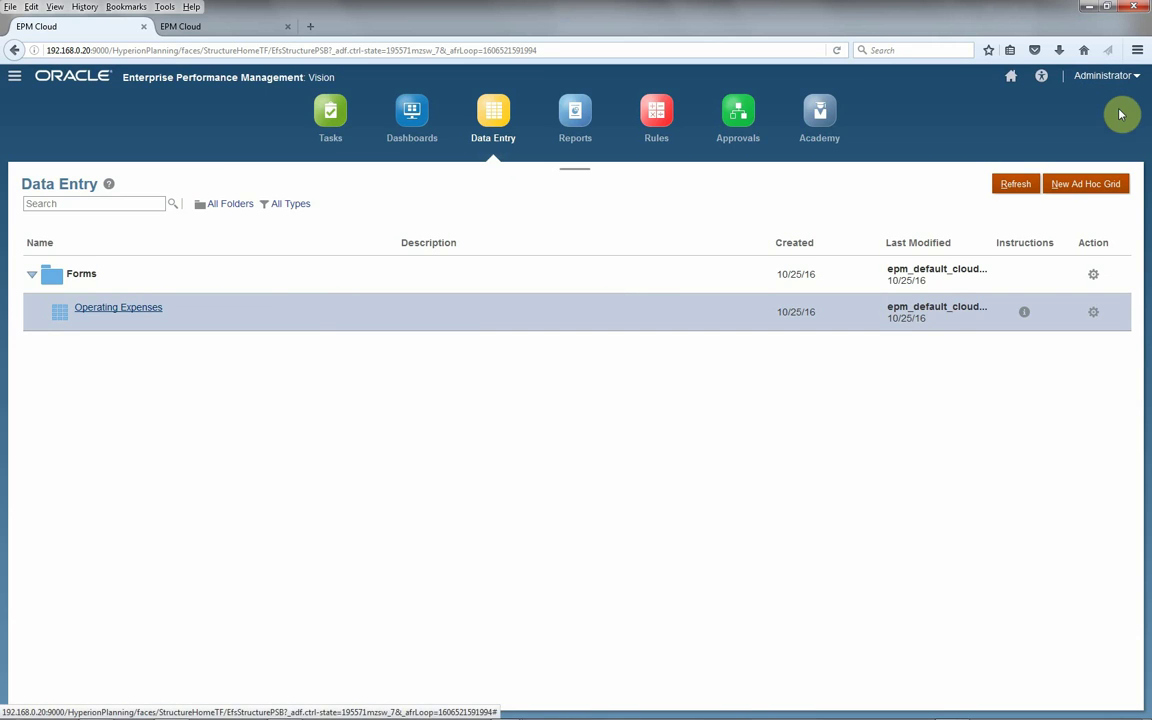
- In Vision2, open the Operating Expenses form, confirm it has no data, and close it
{"action": "left_click", "coordinate": [213, 27]}
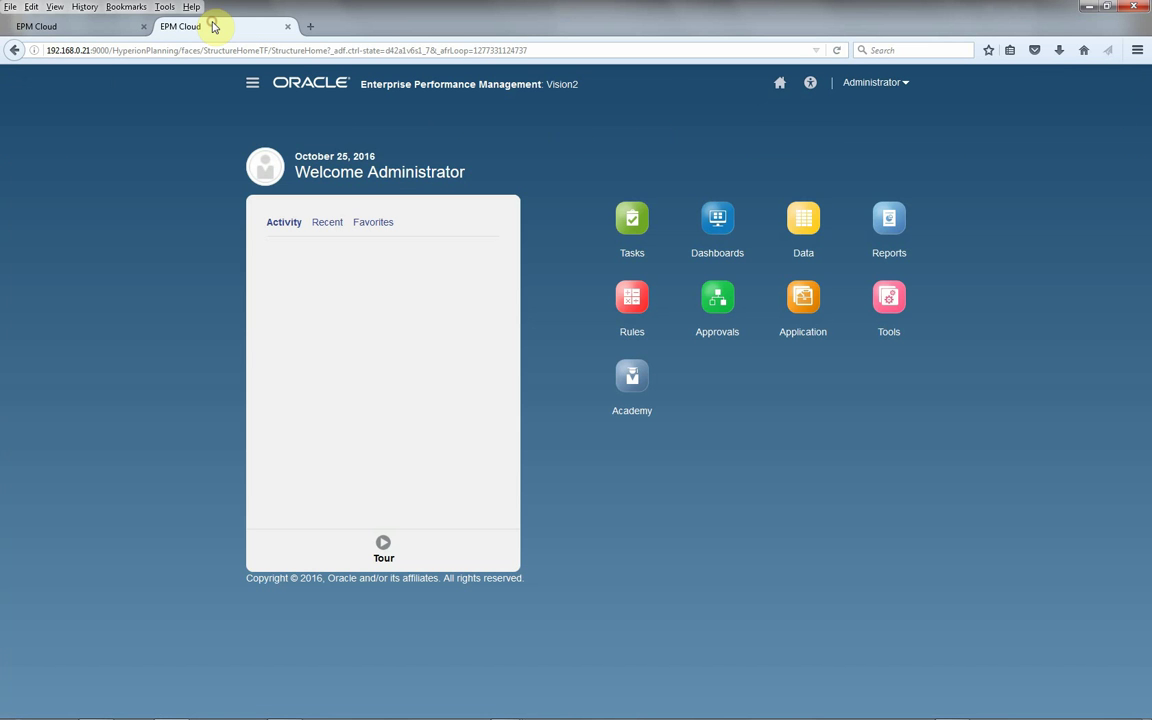
{"action": "left_click", "coordinate": [805, 225]}
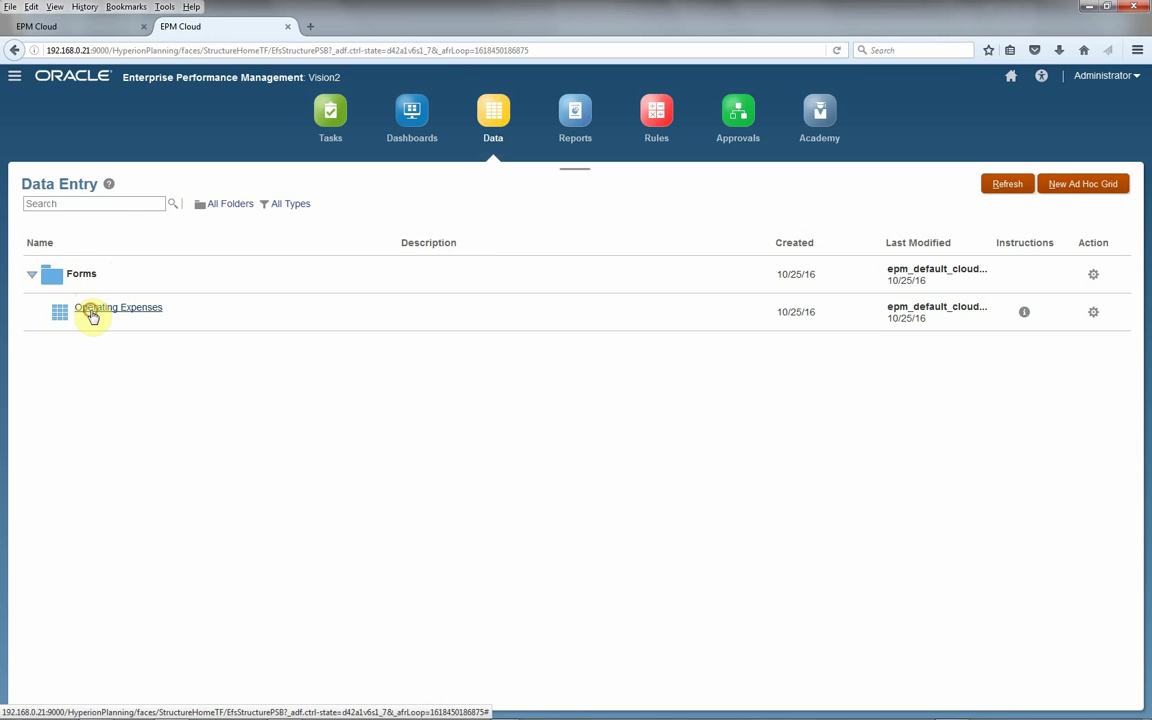
{"action": "left_click", "coordinate": [93, 315]}
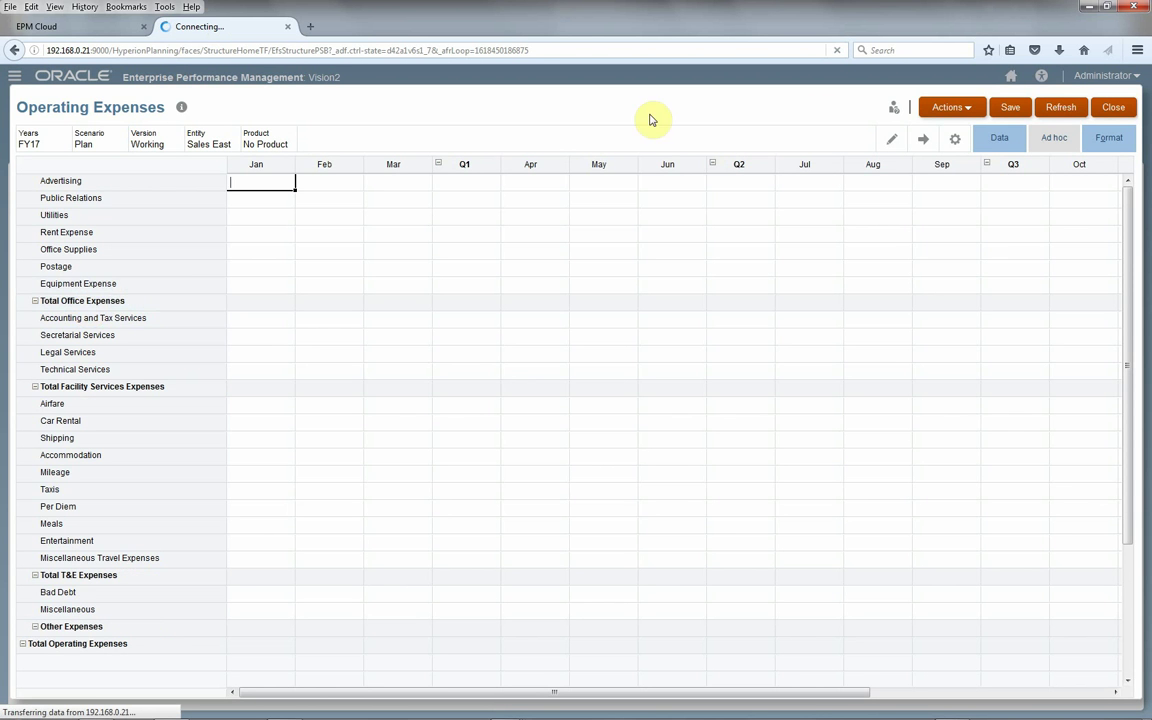
{"action": "left_click", "coordinate": [1114, 107]}
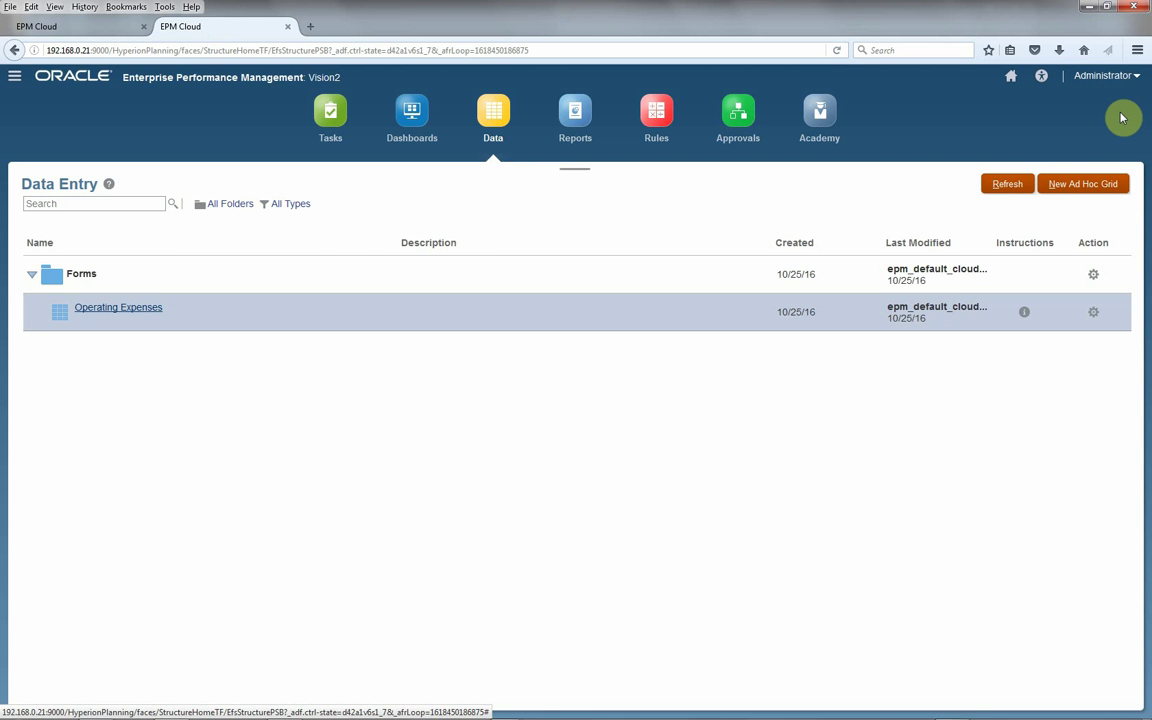
- From Vision's Navigator, launch Data Management and go to the Target Application setup page
{"action": "left_click", "coordinate": [75, 31]}
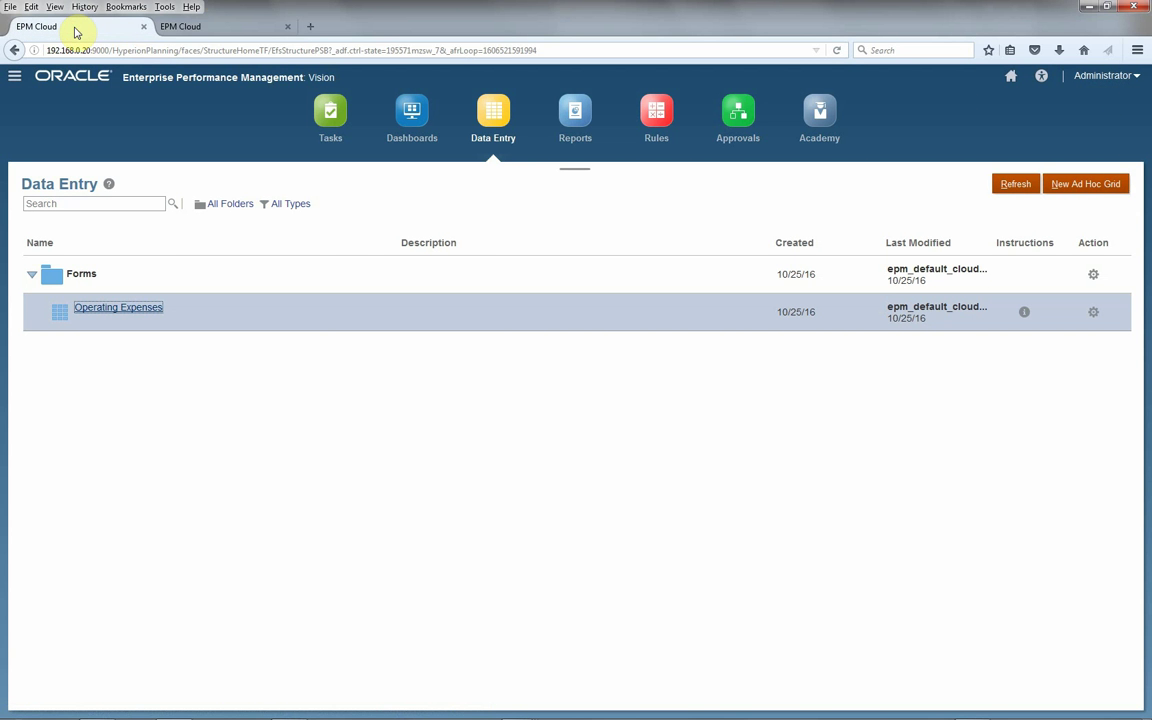
{"action": "left_click", "coordinate": [14, 76]}
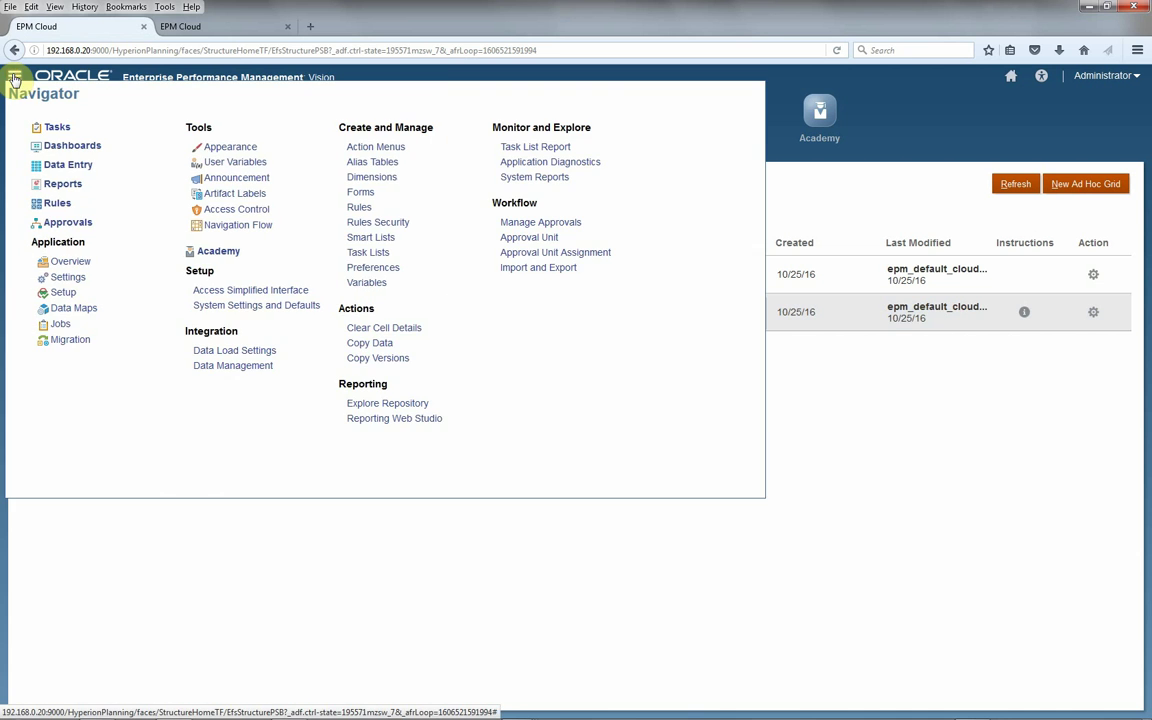
{"action": "left_click", "coordinate": [245, 366]}
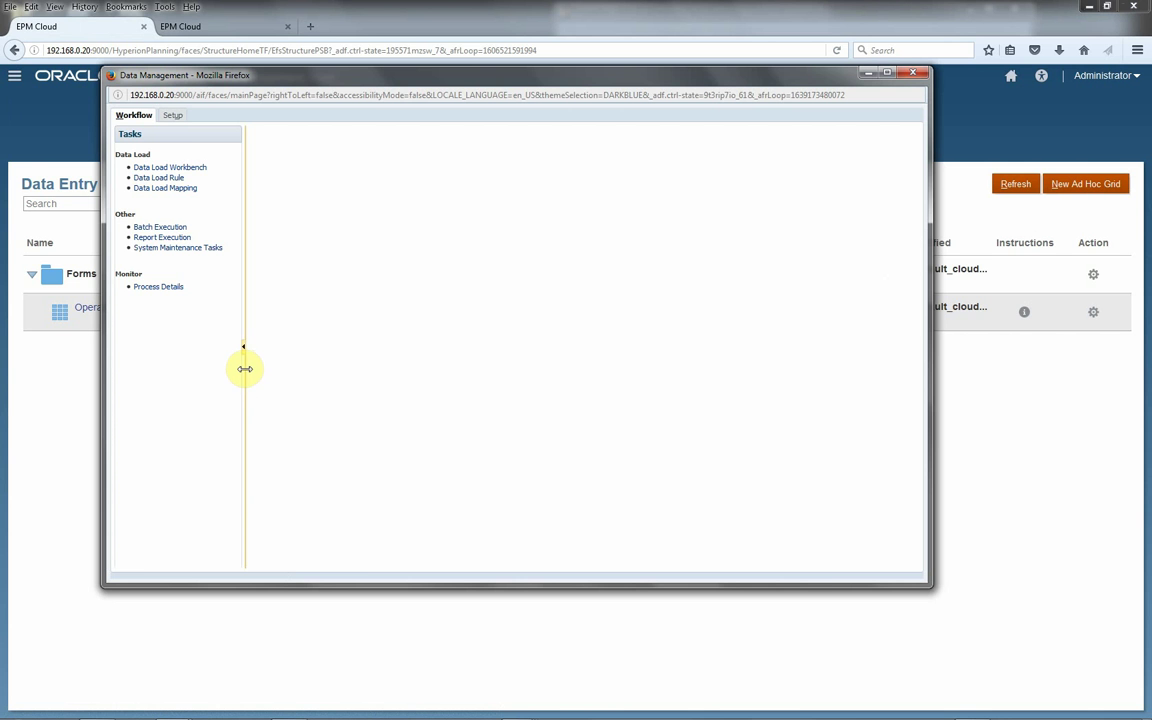
{"action": "left_click", "coordinate": [172, 115]}
{"action": "left_click", "coordinate": [152, 246]}
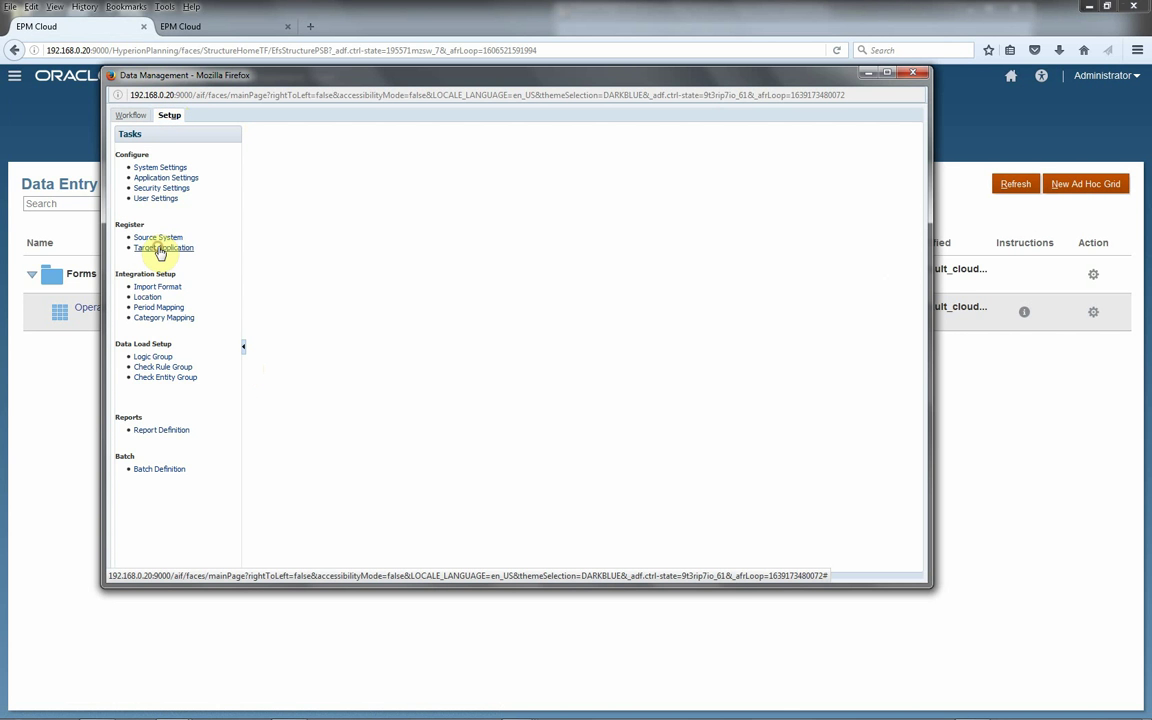
- Add a cloud target application connection with the administrator user name and password
{"action": "left_click", "coordinate": [305, 193]}
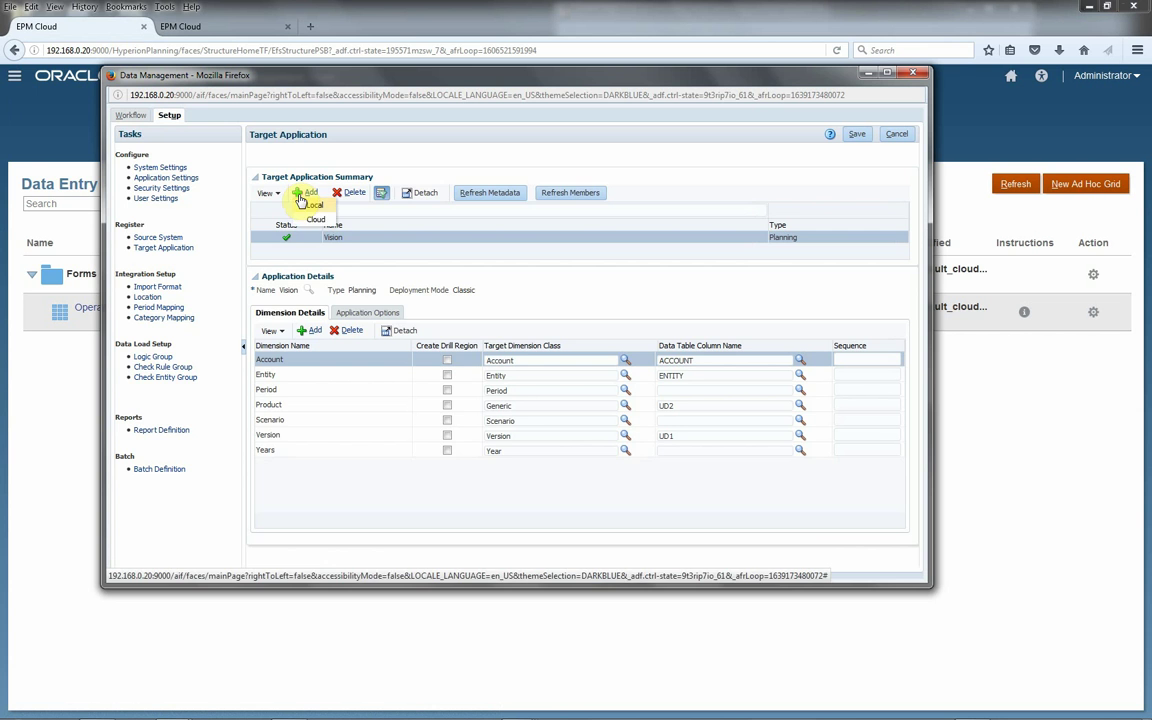
{"action": "left_click", "coordinate": [316, 219]}
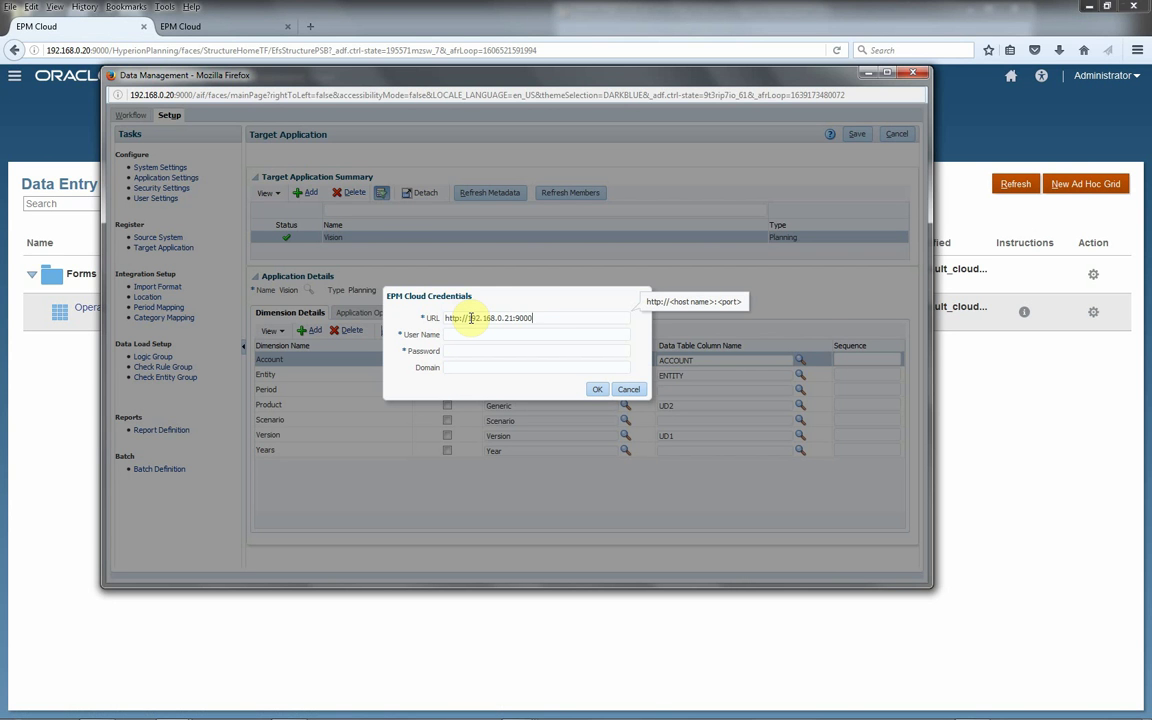
{"action": "key", "text": "Tab"}
{"action": "type", "text": "epm_default_cloud_admin"}
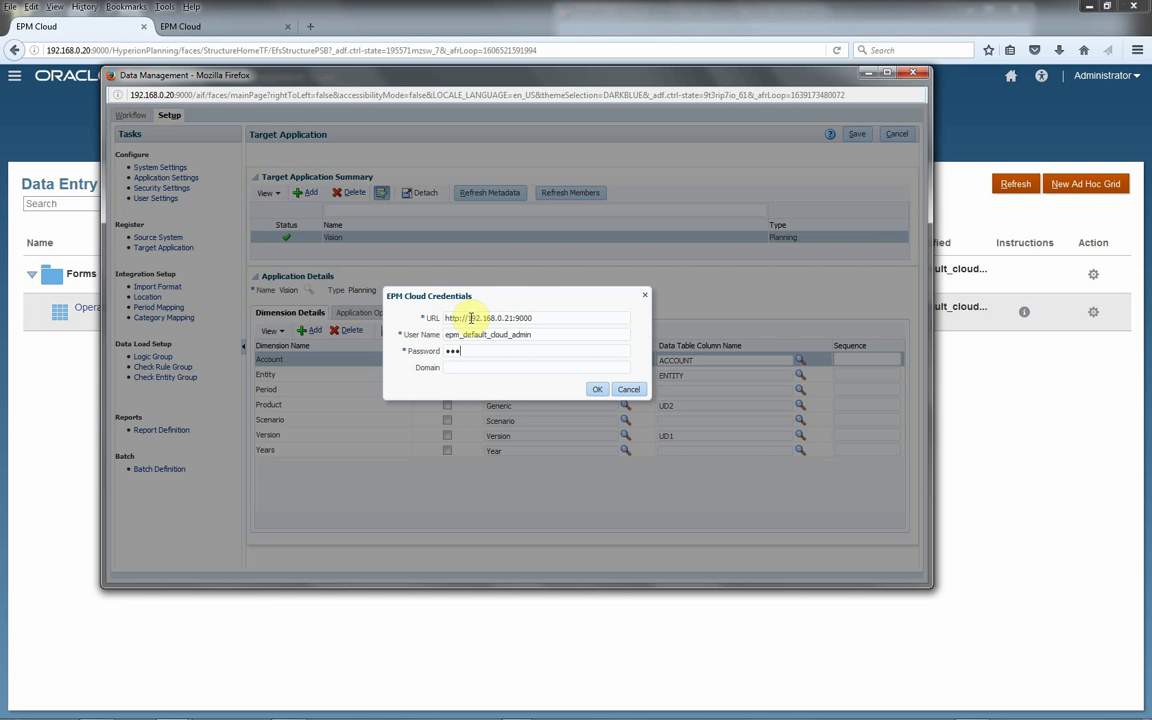
{"action": "left_click", "coordinate": [595, 389]}
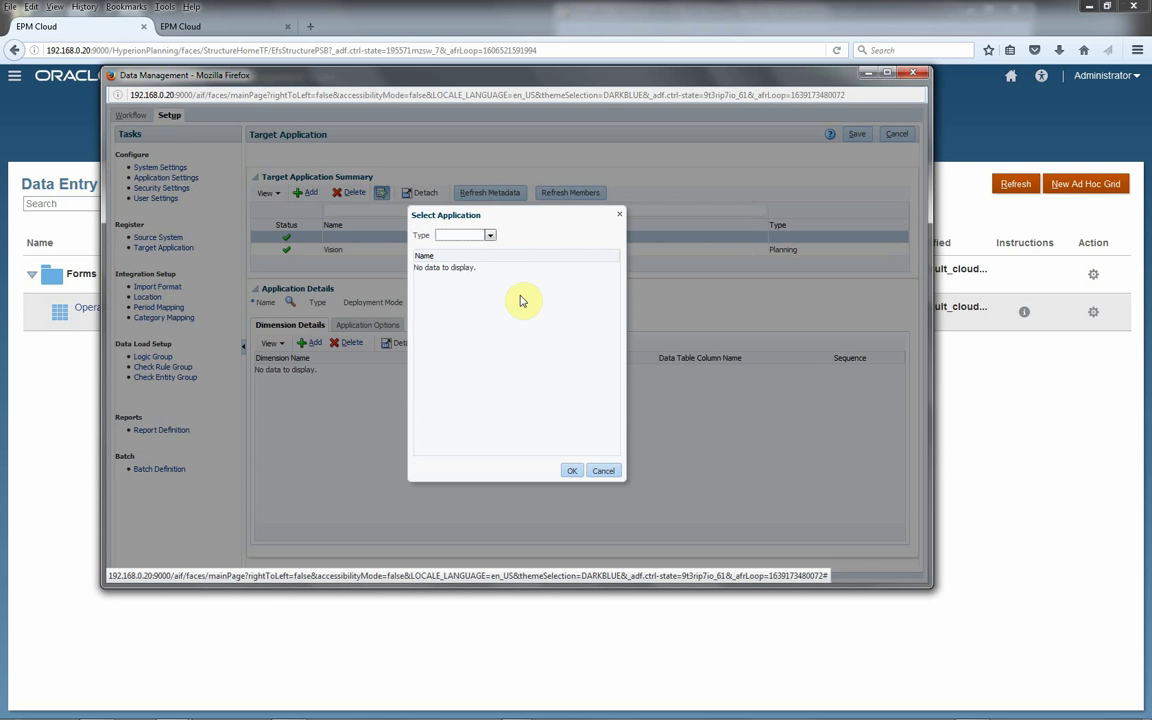
- Choose Planning application Vision2 as the new target application and save it
{"action": "left_click", "coordinate": [489, 235]}
{"action": "left_click", "coordinate": [455, 256]}
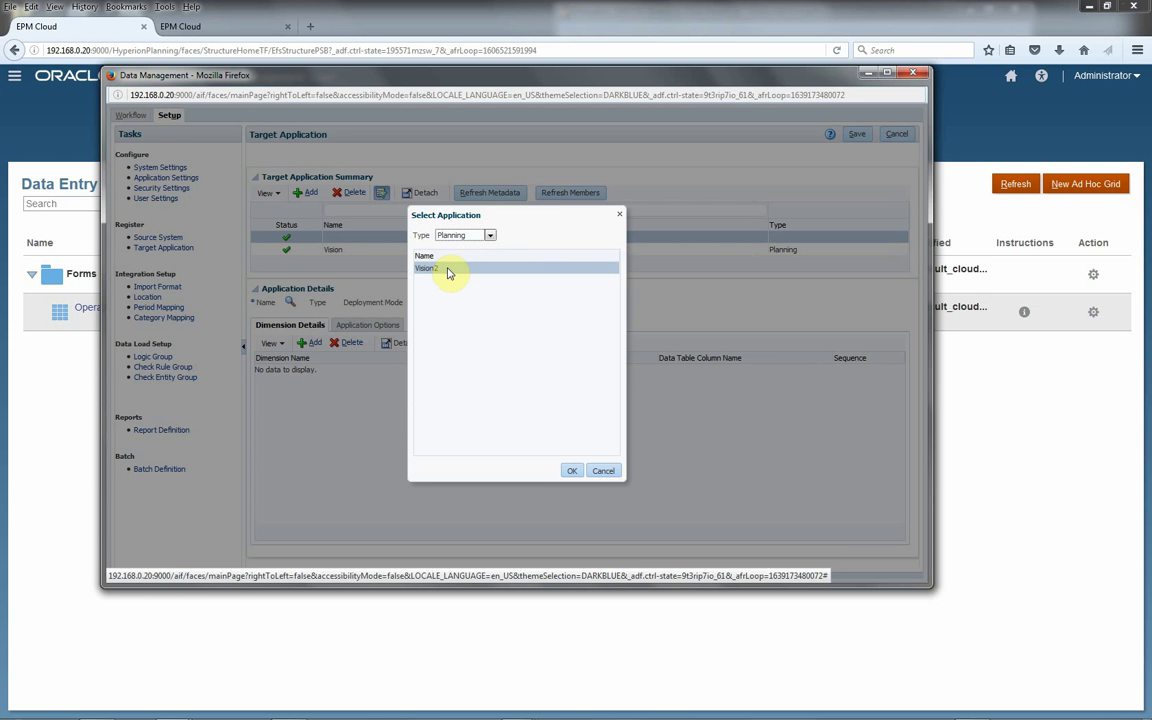
{"action": "left_click", "coordinate": [445, 268]}
{"action": "left_click", "coordinate": [572, 471]}
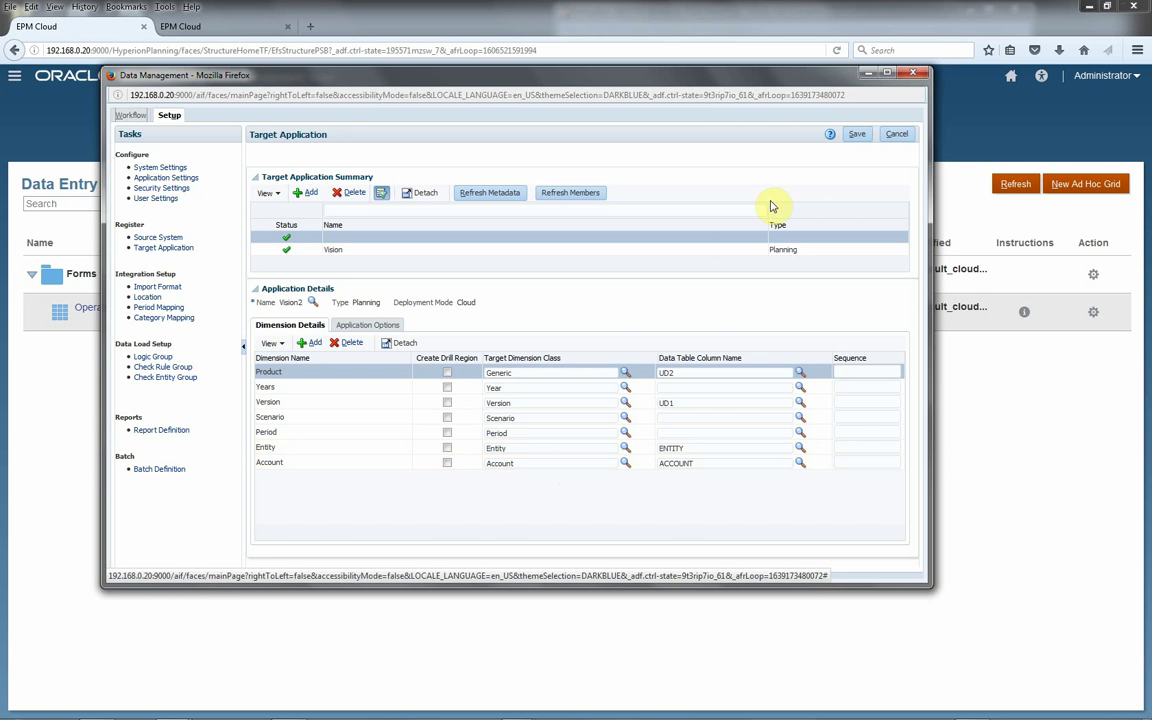
{"action": "left_click", "coordinate": [860, 134]}
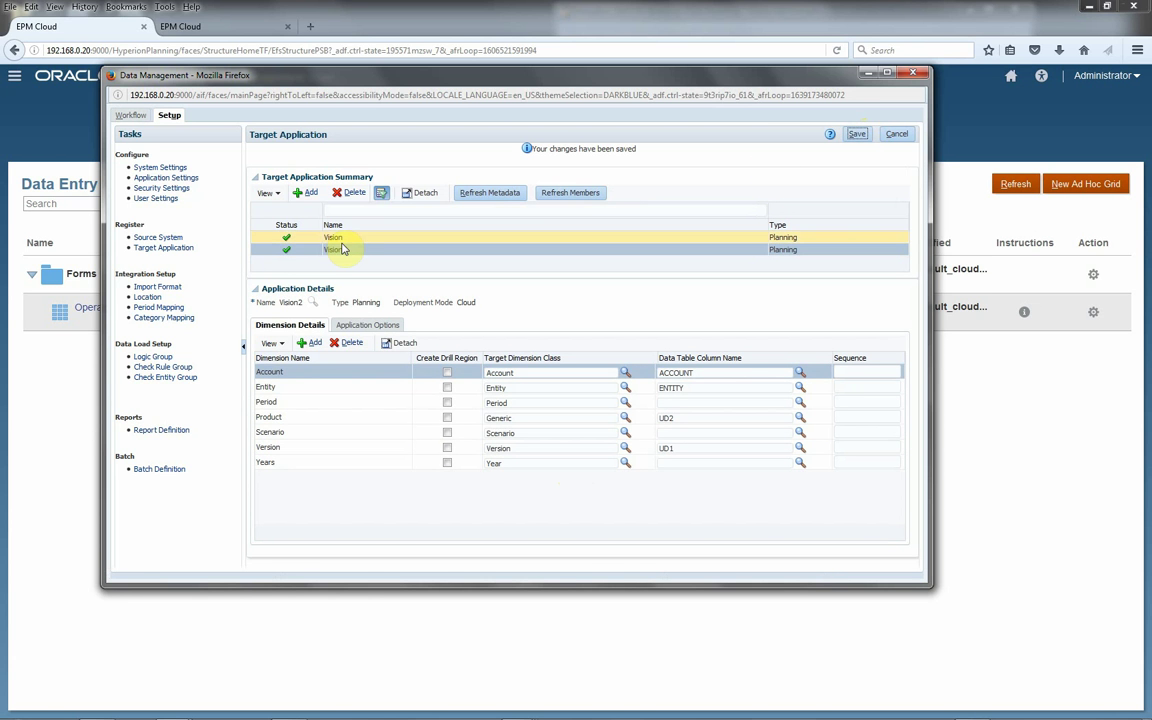
- Add import format pod2podIF with source type EPM, source Vision, target Vision2, and save it
{"action": "left_click", "coordinate": [171, 290]}
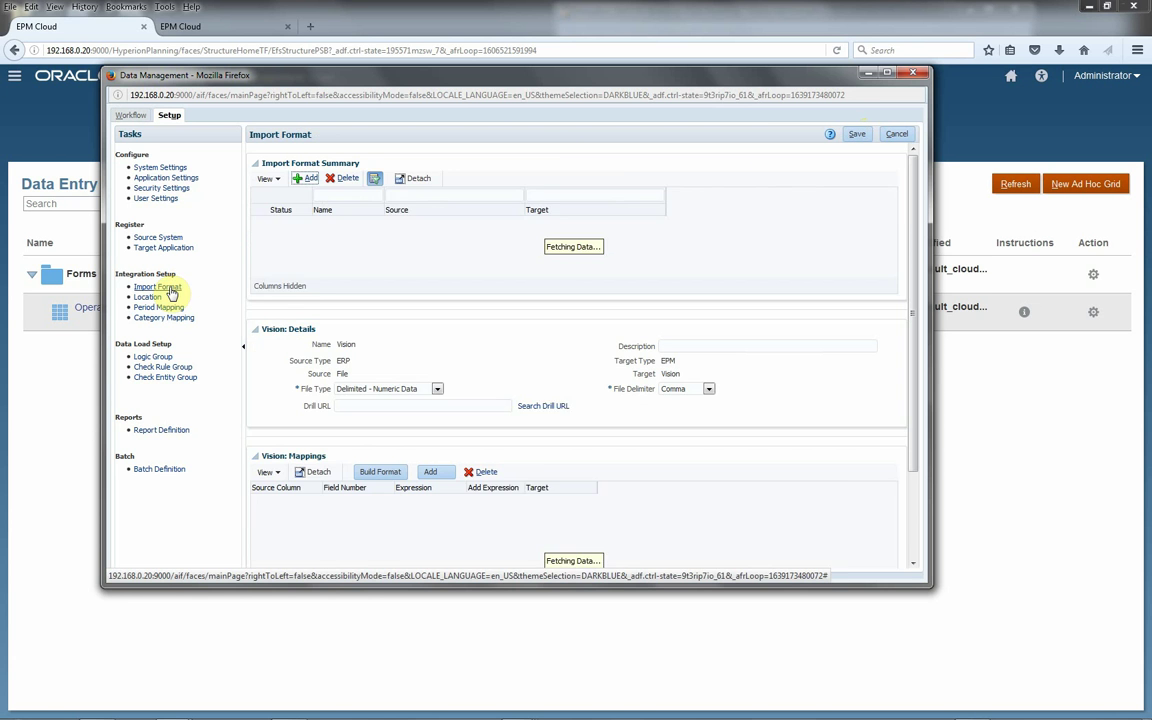
{"action": "left_click", "coordinate": [300, 180]}
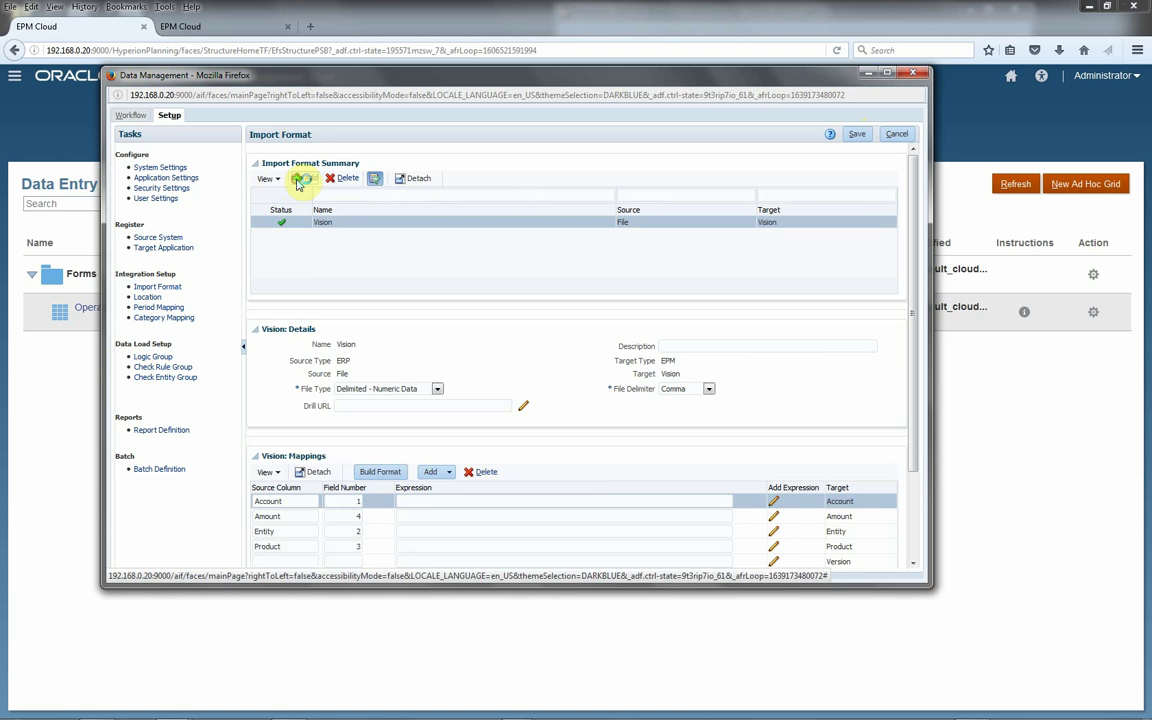
{"action": "left_click", "coordinate": [350, 347]}
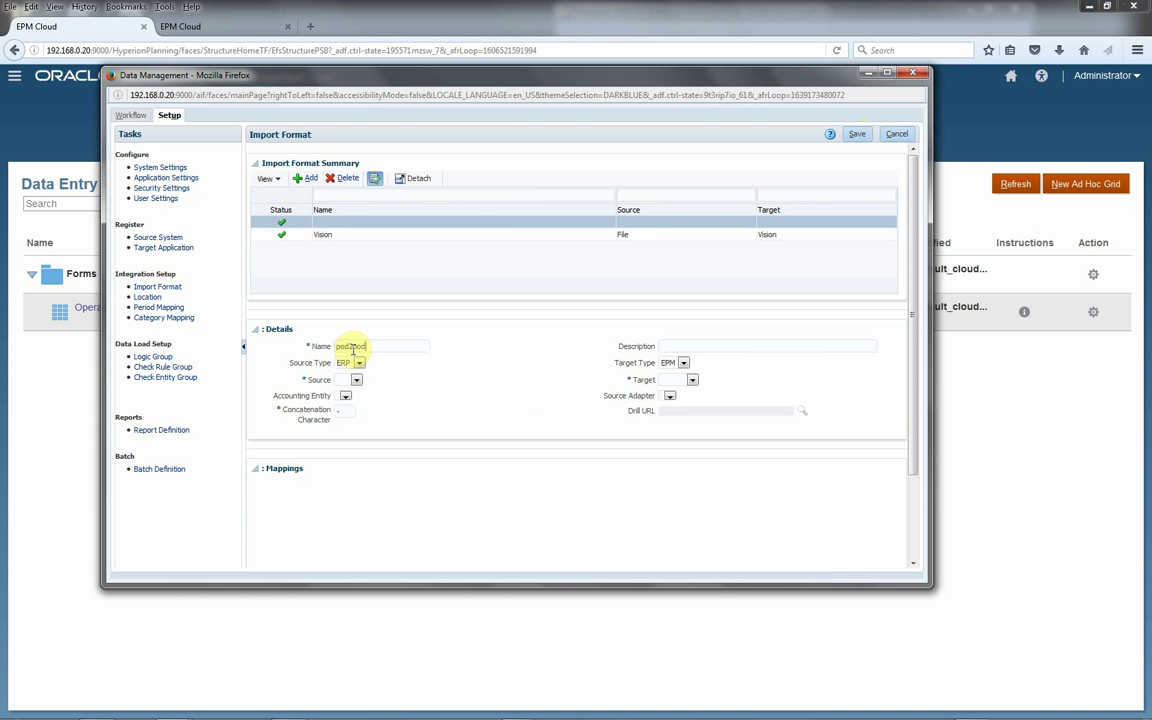
{"action": "left_click", "coordinate": [358, 363]}
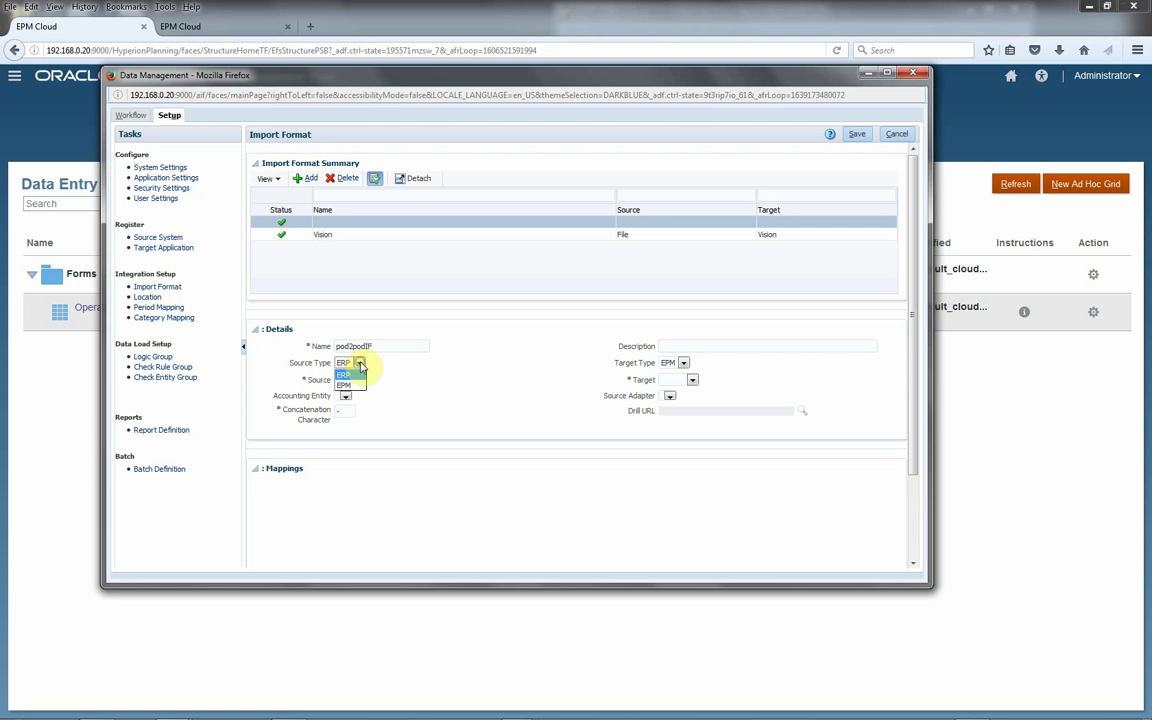
{"action": "left_click", "coordinate": [349, 385]}
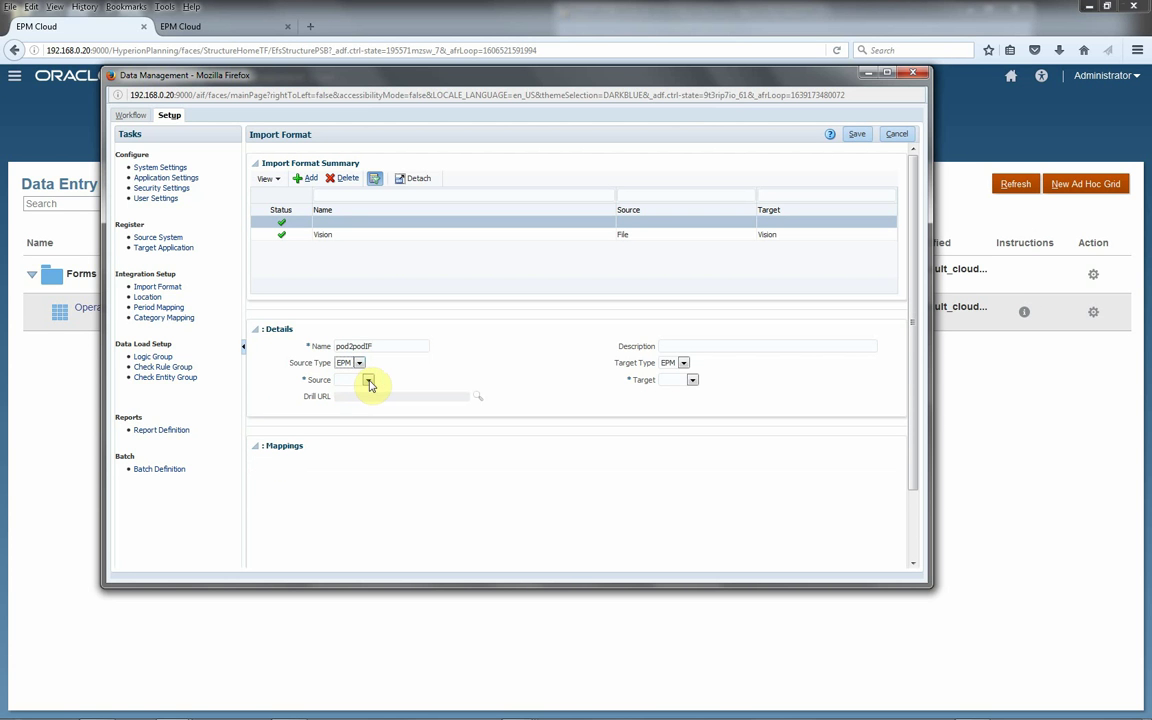
{"action": "left_click", "coordinate": [368, 380]}
{"action": "left_click", "coordinate": [353, 400]}
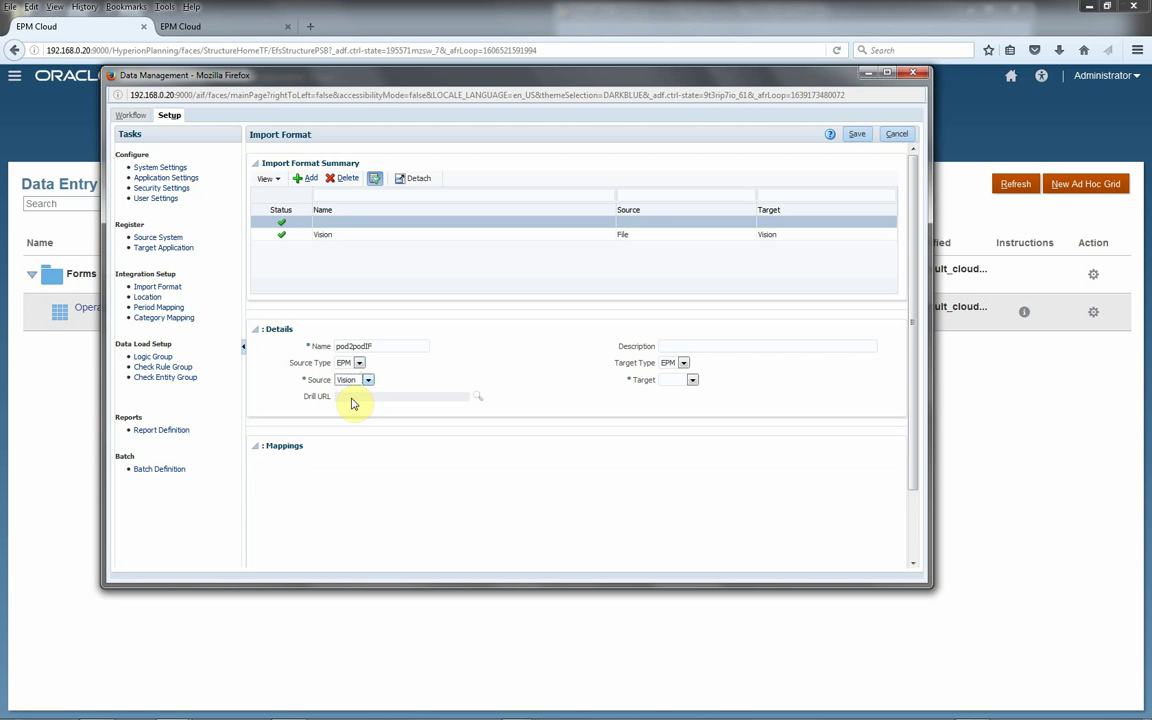
{"action": "left_click", "coordinate": [692, 380]}
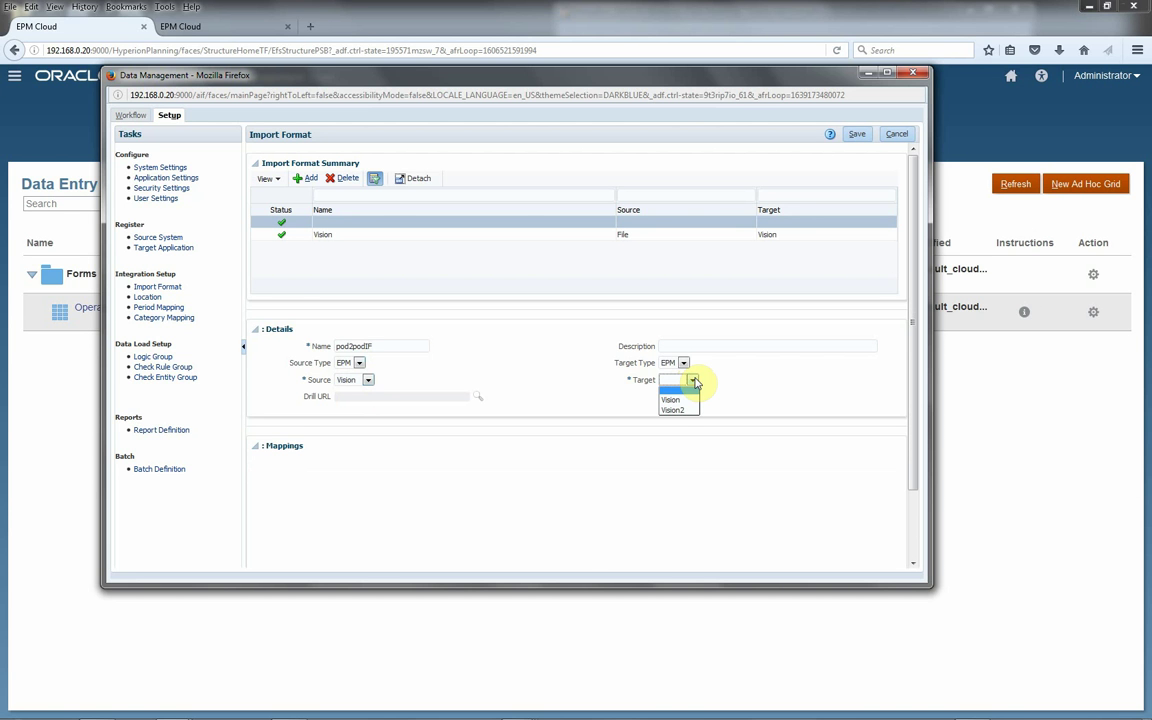
{"action": "left_click", "coordinate": [673, 409]}
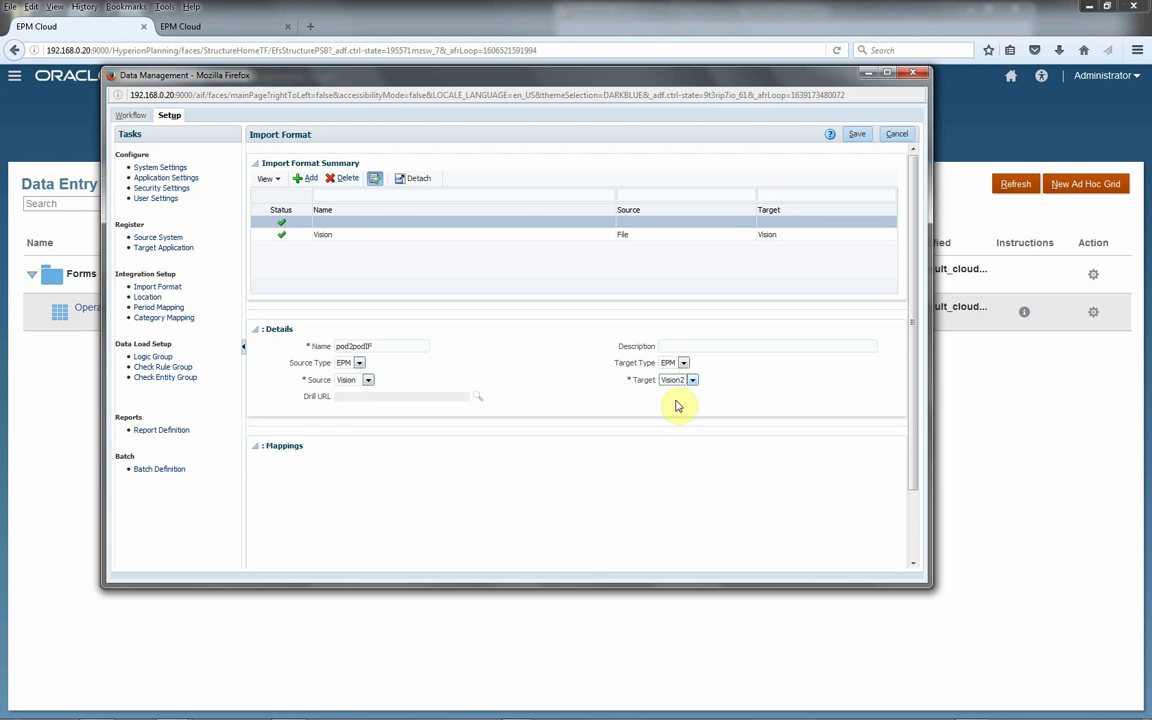
{"action": "left_click", "coordinate": [856, 134]}
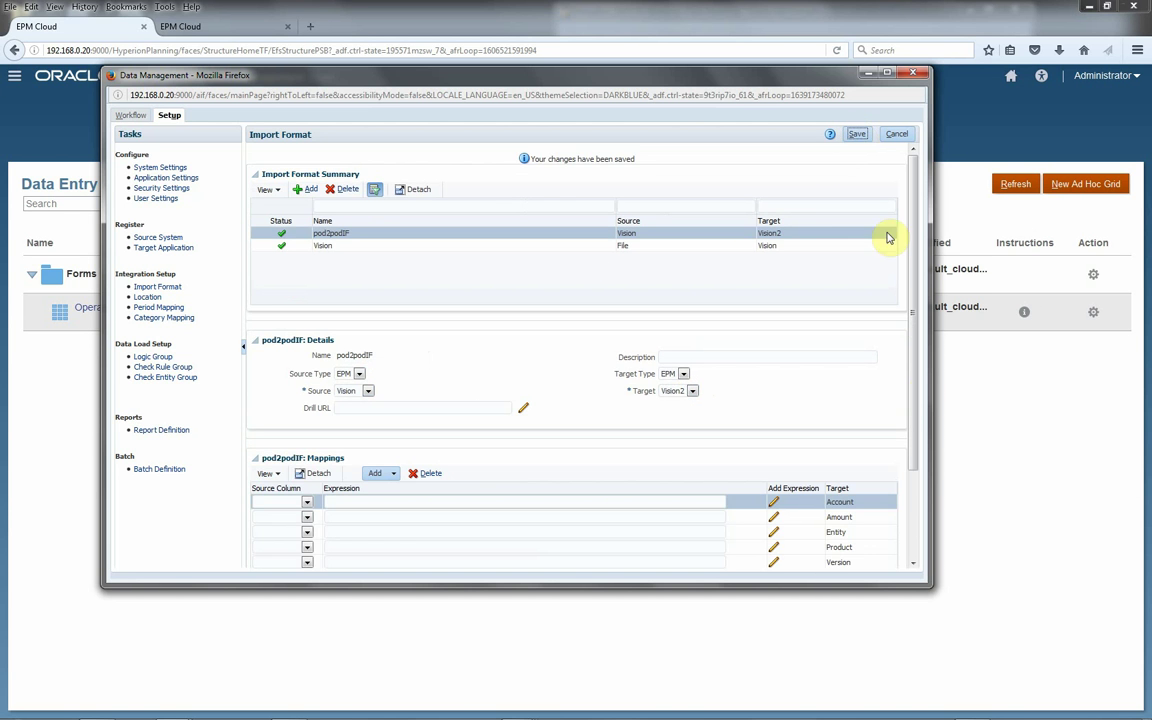
- Map the Account and Amount targets to the Account and Amount source columns
{"action": "left_click_drag", "start_coordinate": [926, 582], "coordinate": [997, 678]}
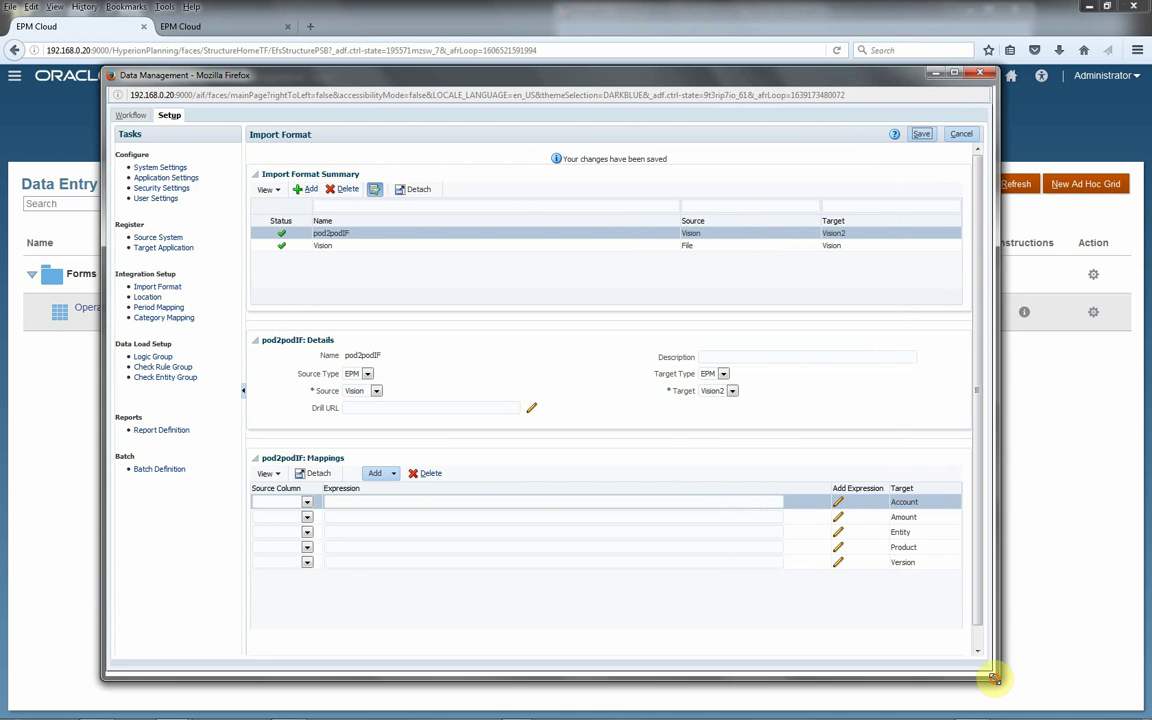
{"action": "left_click", "coordinate": [307, 502]}
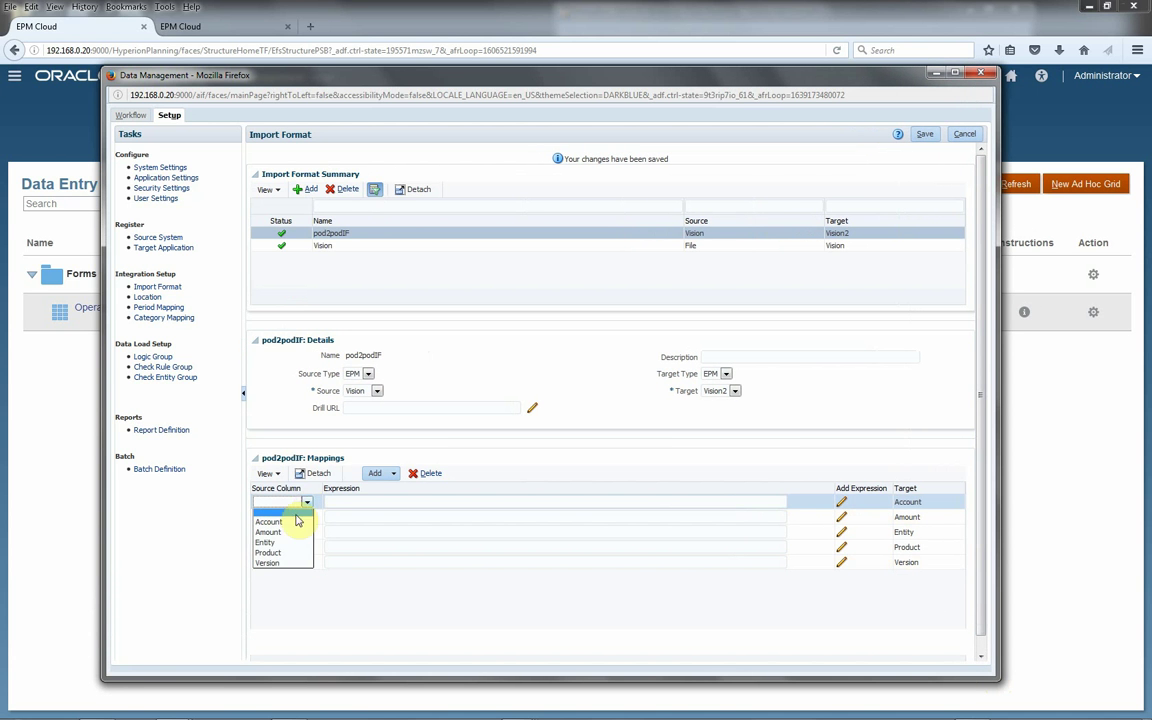
{"action": "left_click", "coordinate": [295, 521]}
{"action": "left_click", "coordinate": [307, 517]}
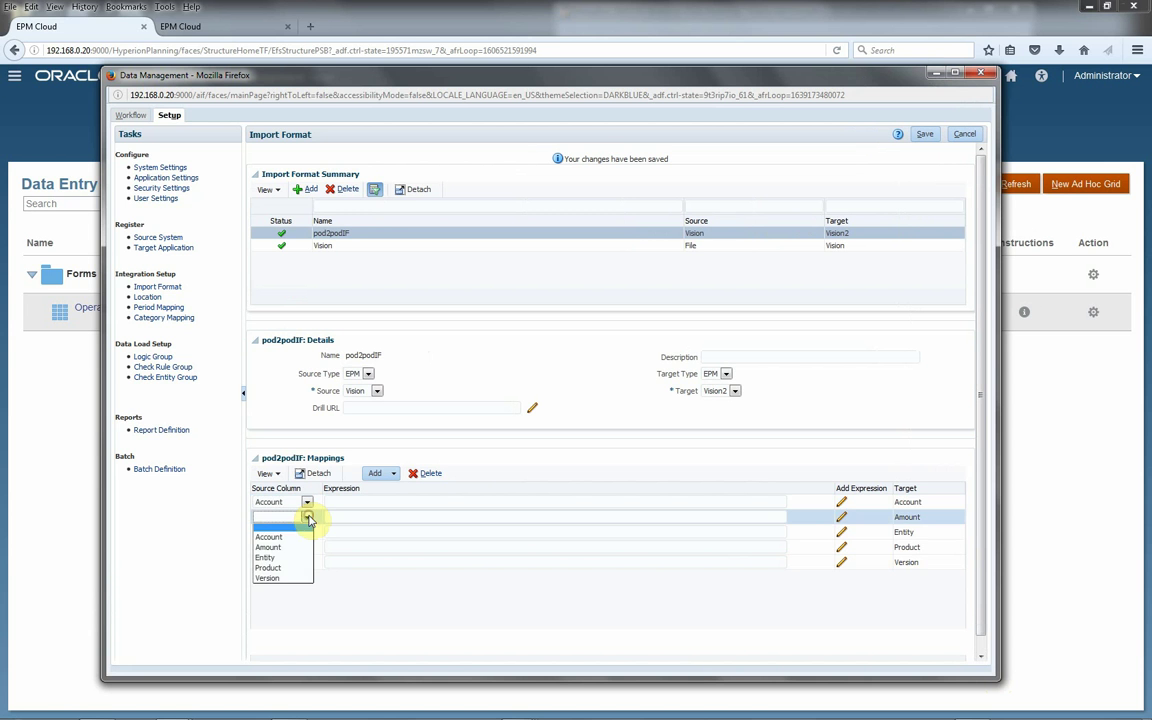
{"action": "left_click", "coordinate": [295, 536]}
{"action": "left_click", "coordinate": [307, 533]}
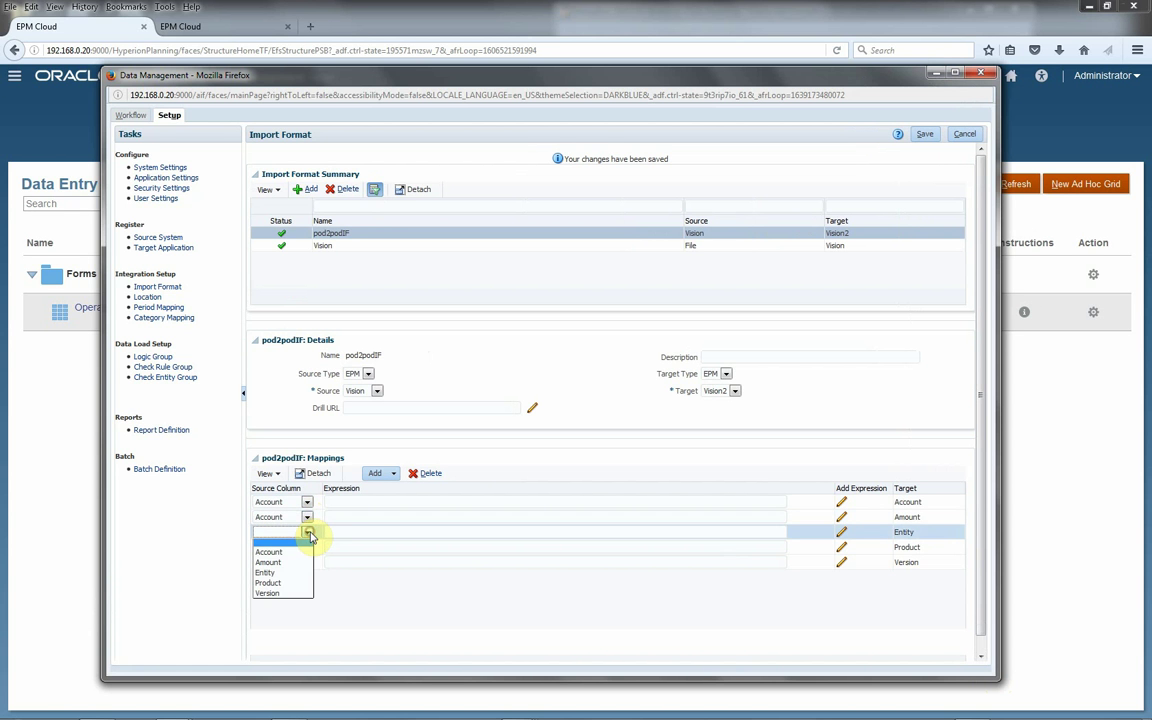
{"action": "left_click", "coordinate": [309, 518]}
{"action": "left_click", "coordinate": [307, 517]}
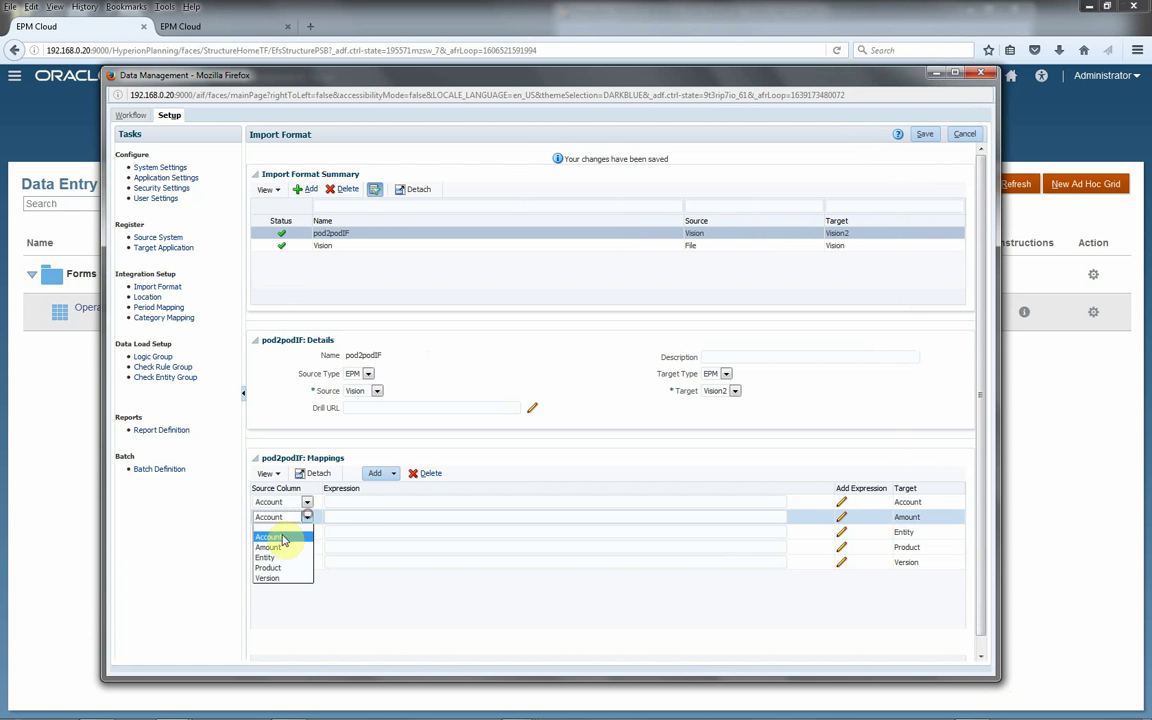
{"action": "left_click", "coordinate": [295, 547]}
- Map Entity, Product and Version to their matching source columns and save the mappings
{"action": "left_click", "coordinate": [307, 532]}
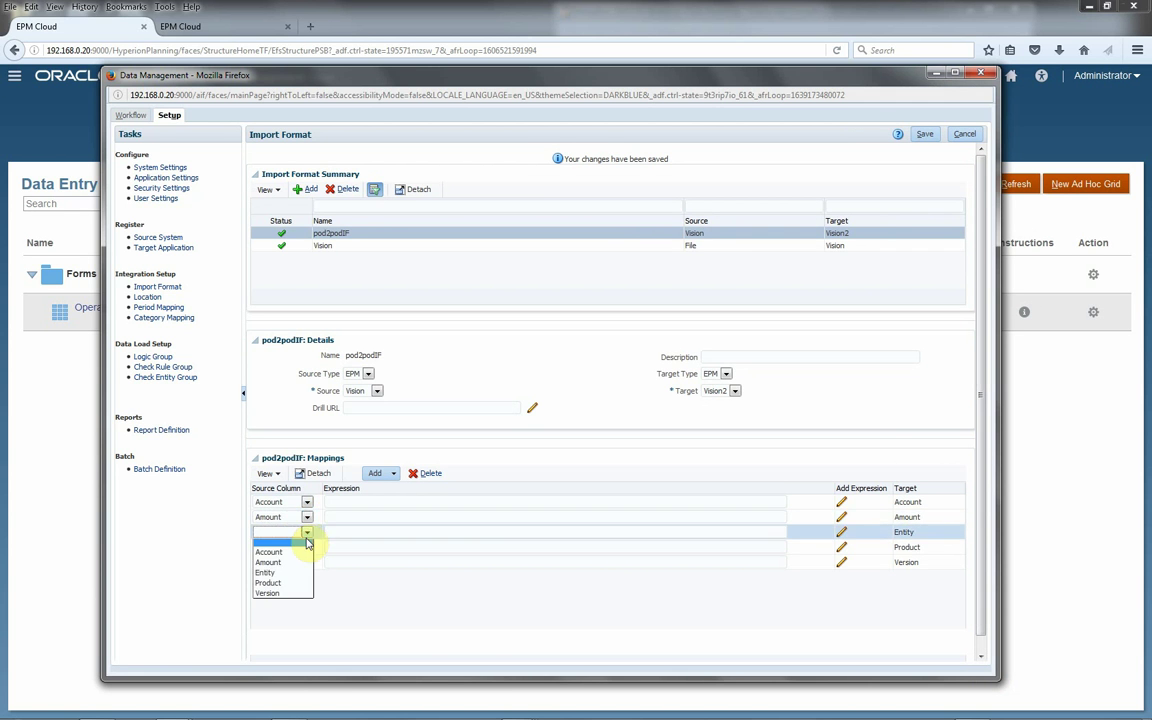
{"action": "left_click", "coordinate": [268, 572]}
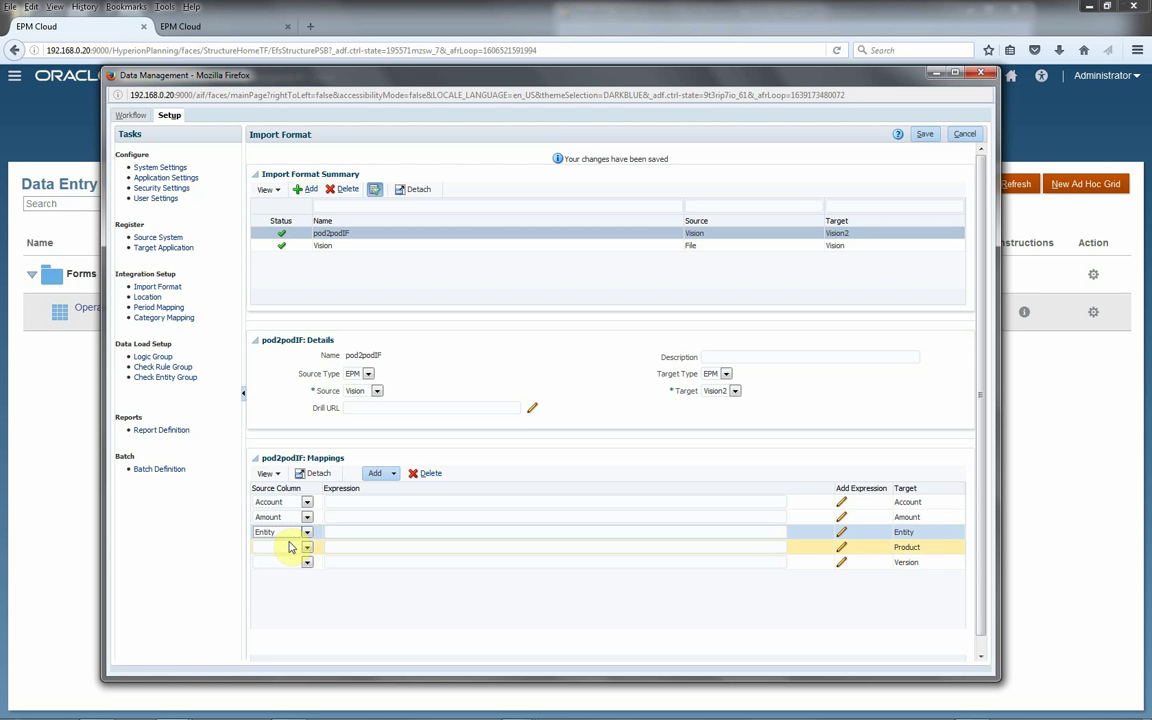
{"action": "left_click", "coordinate": [292, 547]}
{"action": "left_click", "coordinate": [268, 598]}
{"action": "left_click", "coordinate": [307, 562]}
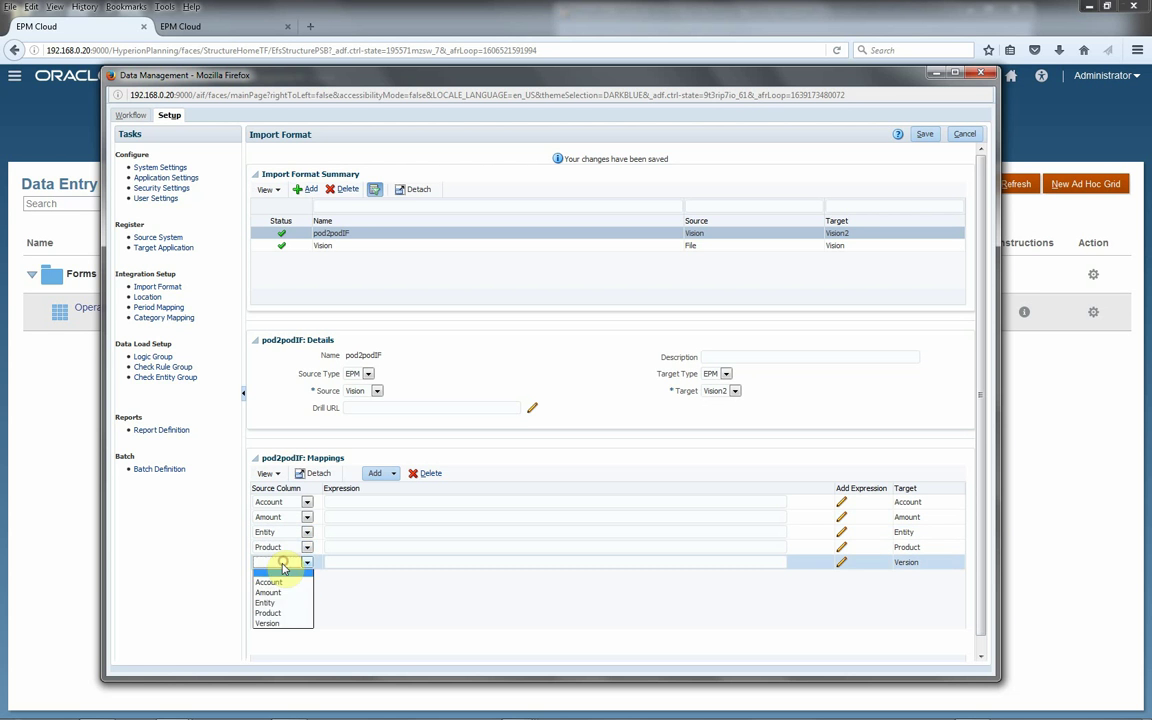
{"action": "left_click", "coordinate": [268, 620]}
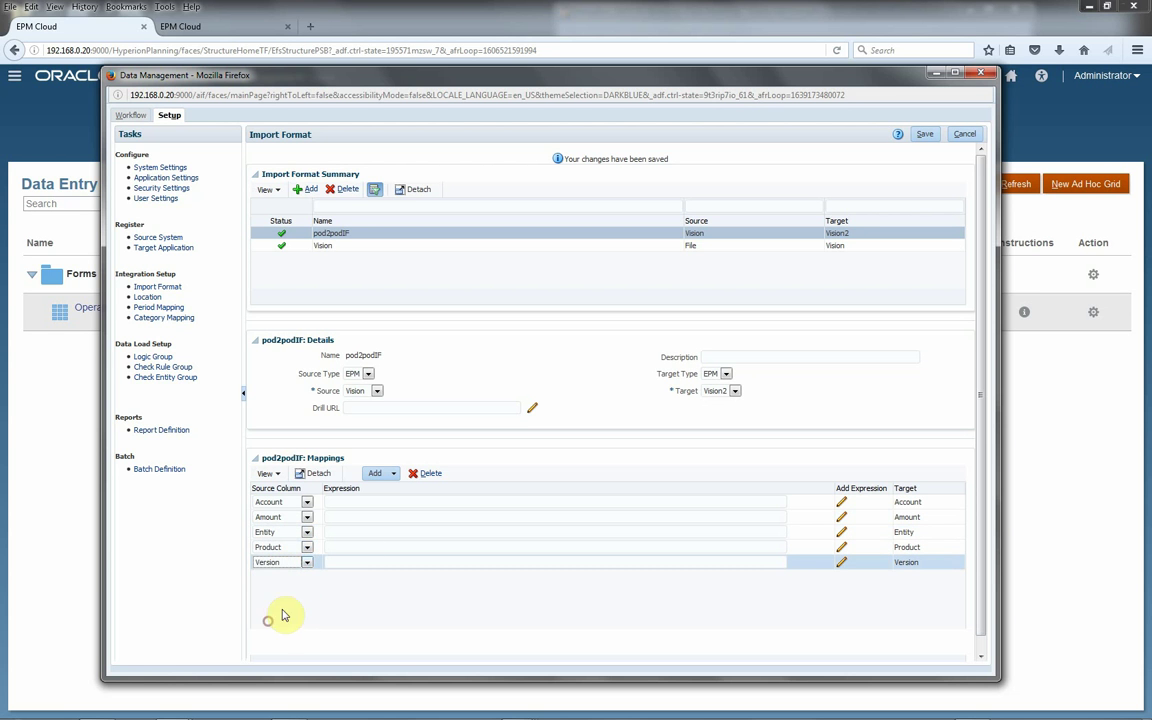
{"action": "left_click", "coordinate": [925, 133]}
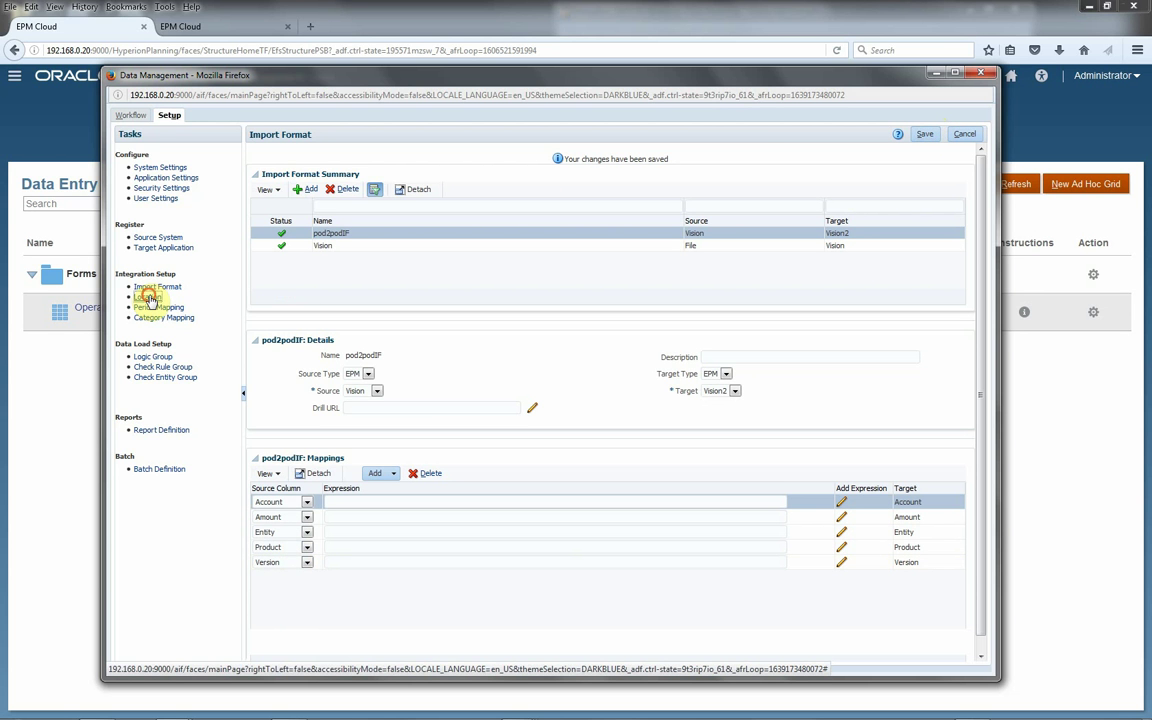
- Create location pod2podLoc using import format pod2podIF and save it
{"action": "left_click", "coordinate": [147, 297]}
{"action": "left_click", "coordinate": [304, 196]}
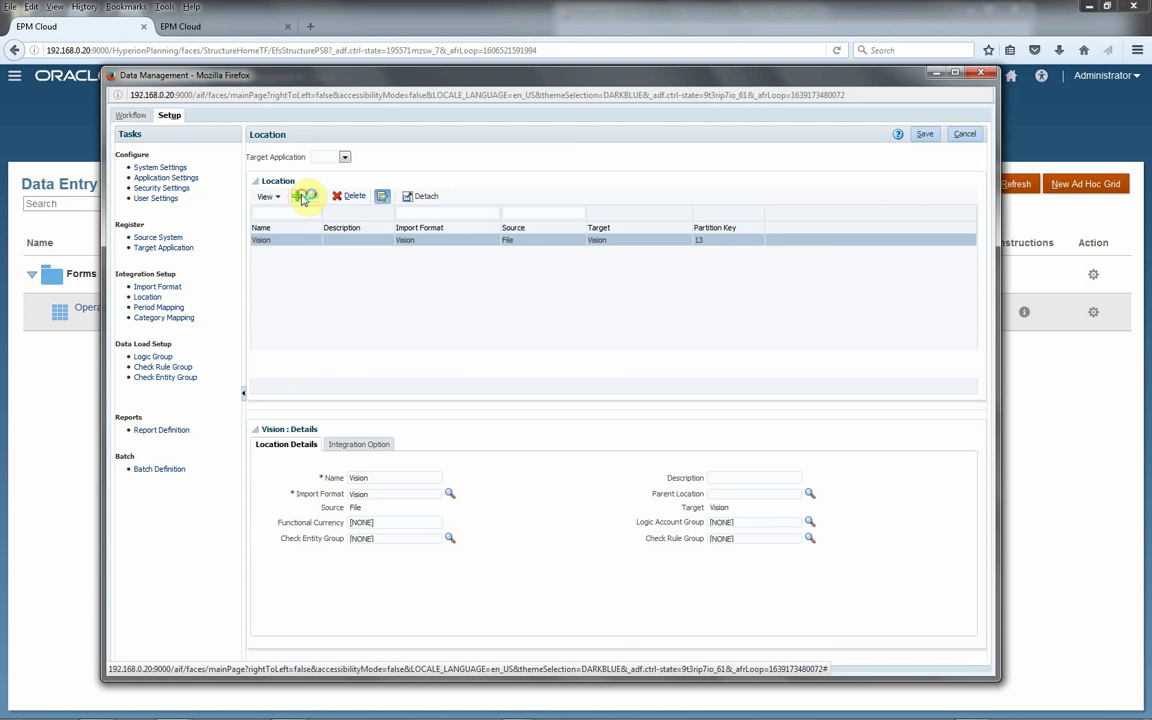
{"action": "left_click", "coordinate": [359, 479]}
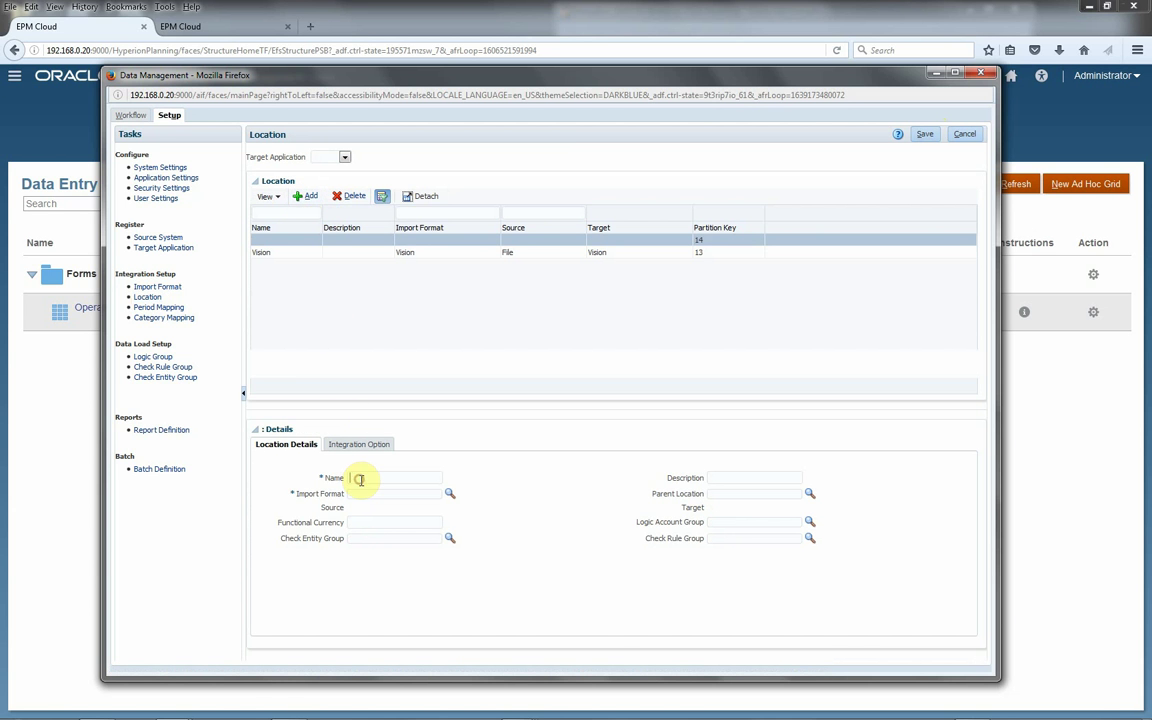
{"action": "type", "text": "pod2podLoc"}
{"action": "left_click", "coordinate": [448, 495]}
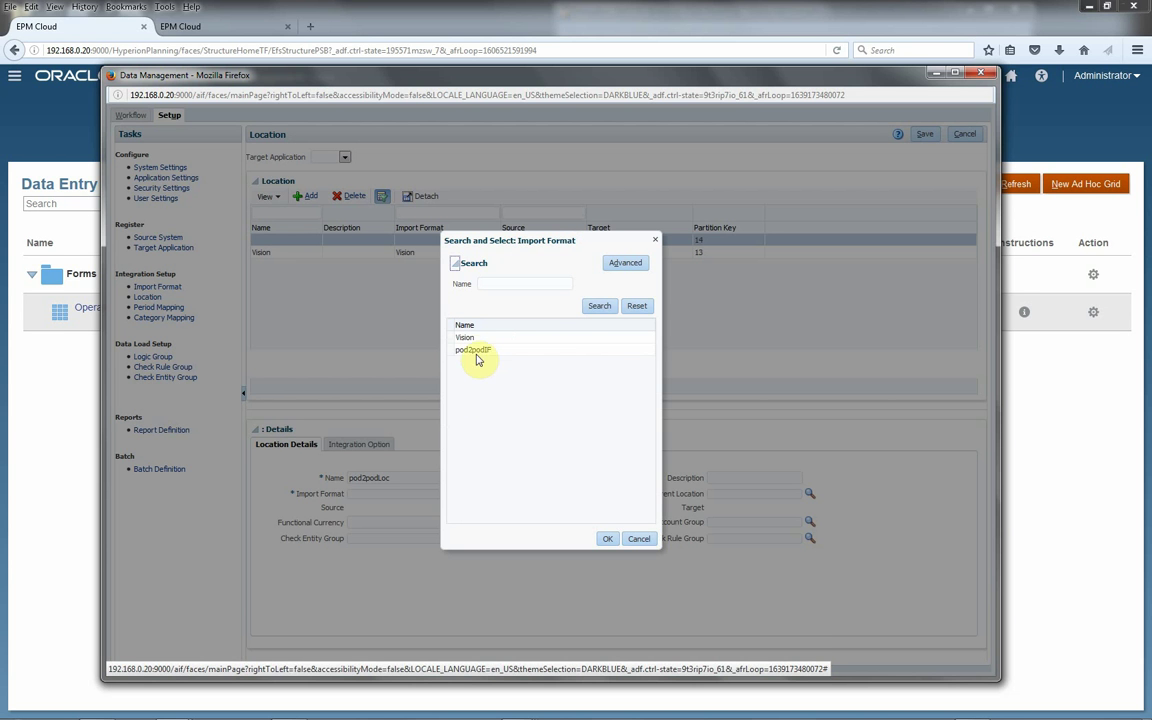
{"action": "left_click", "coordinate": [478, 352]}
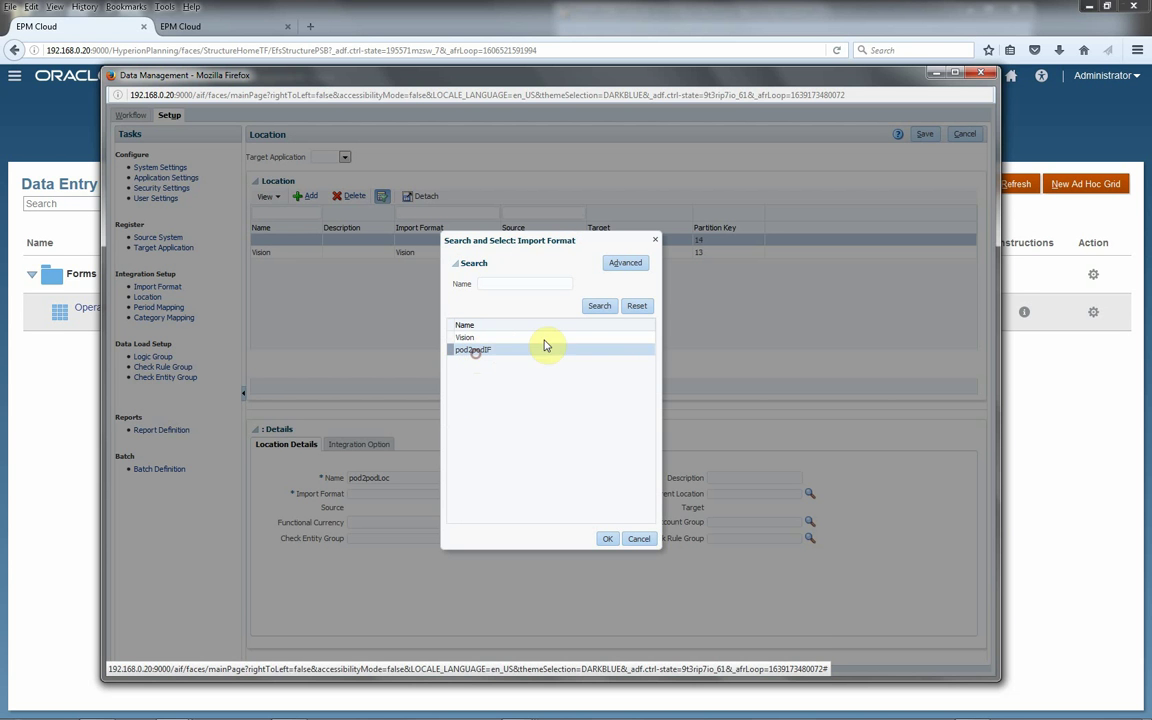
{"action": "left_click", "coordinate": [607, 539]}
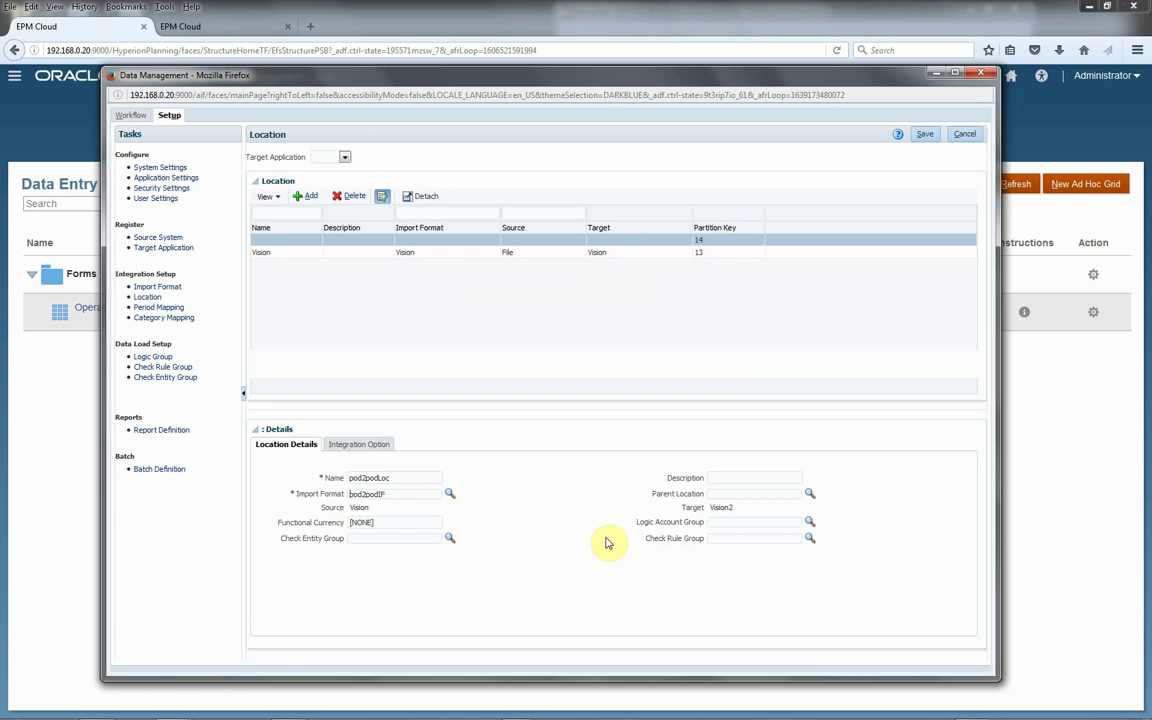
{"action": "left_click", "coordinate": [926, 135]}
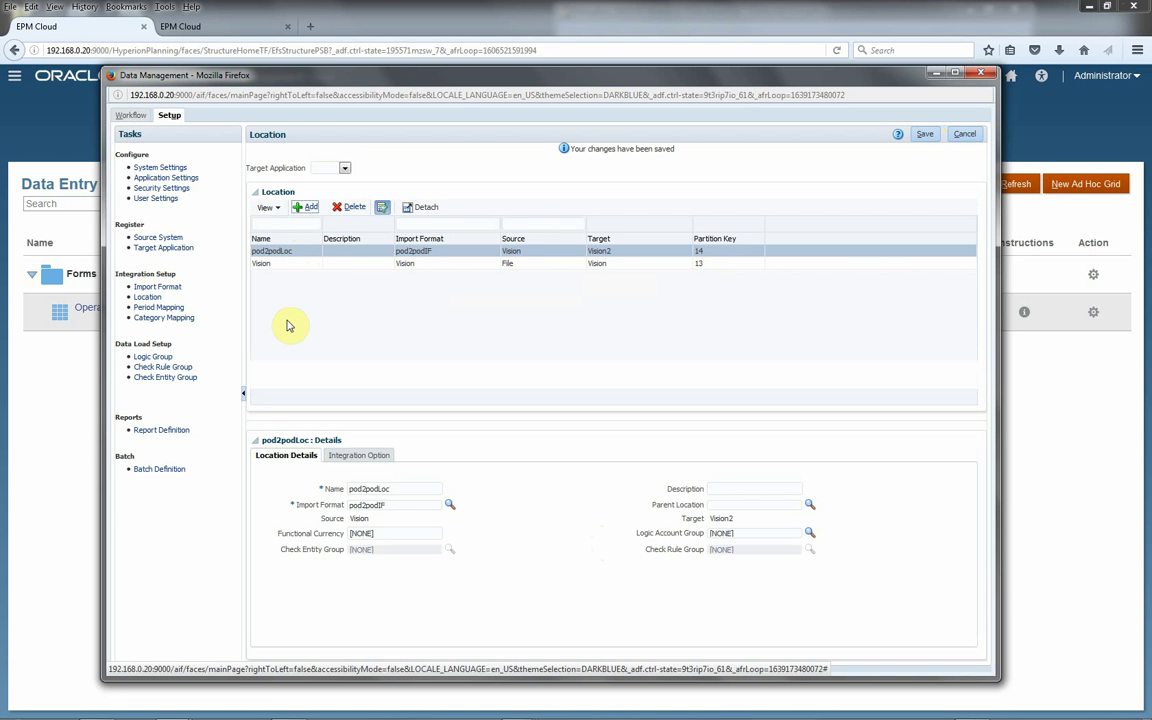
- Save pod2podLoc as the default POV location in User Settings, then go to Workflow
{"action": "left_click", "coordinate": [156, 198]}
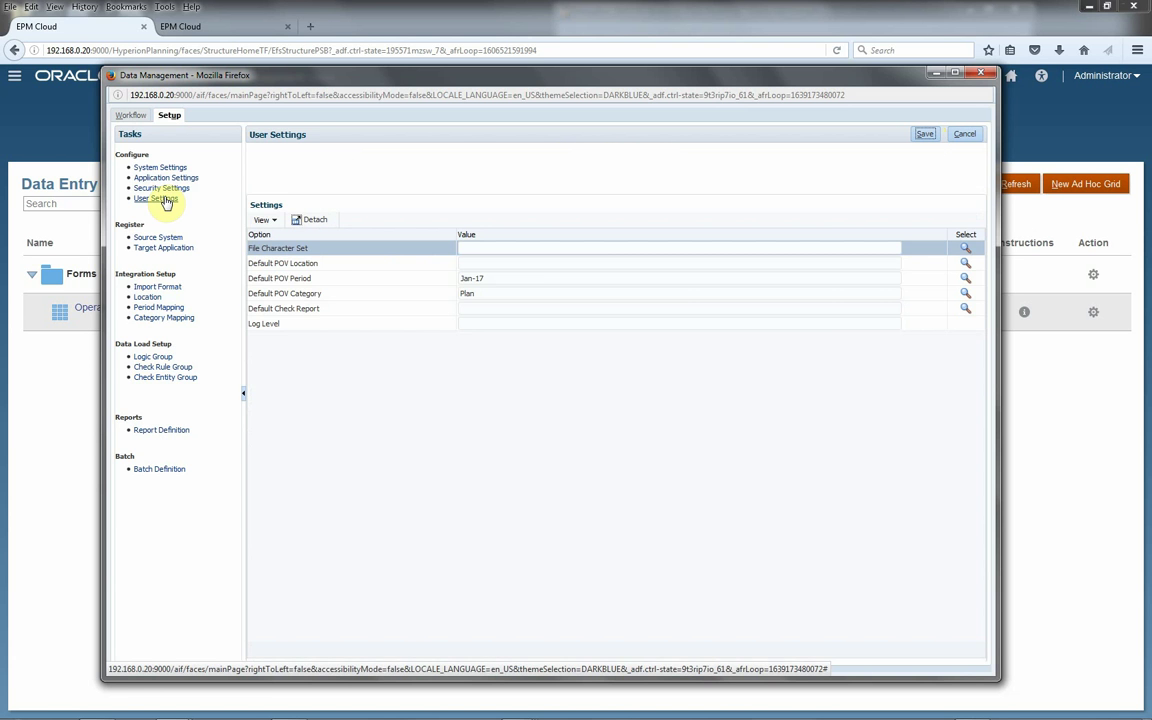
{"action": "left_click", "coordinate": [966, 263]}
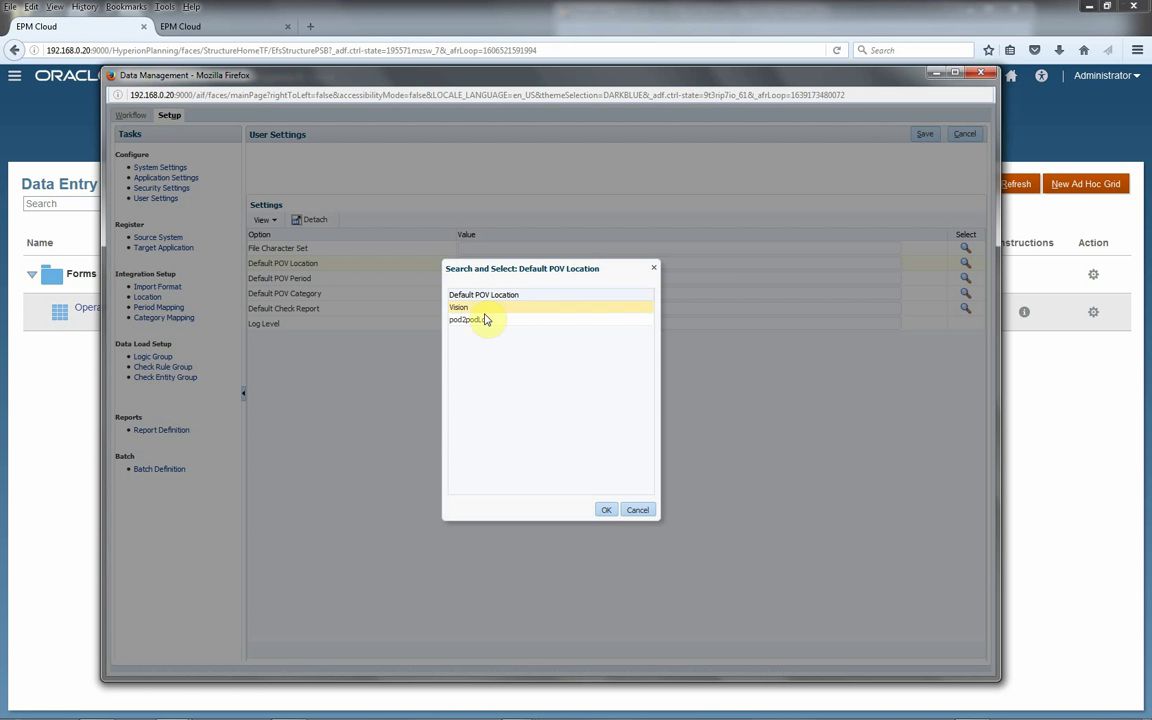
{"action": "left_click", "coordinate": [482, 320]}
{"action": "left_click", "coordinate": [606, 509]}
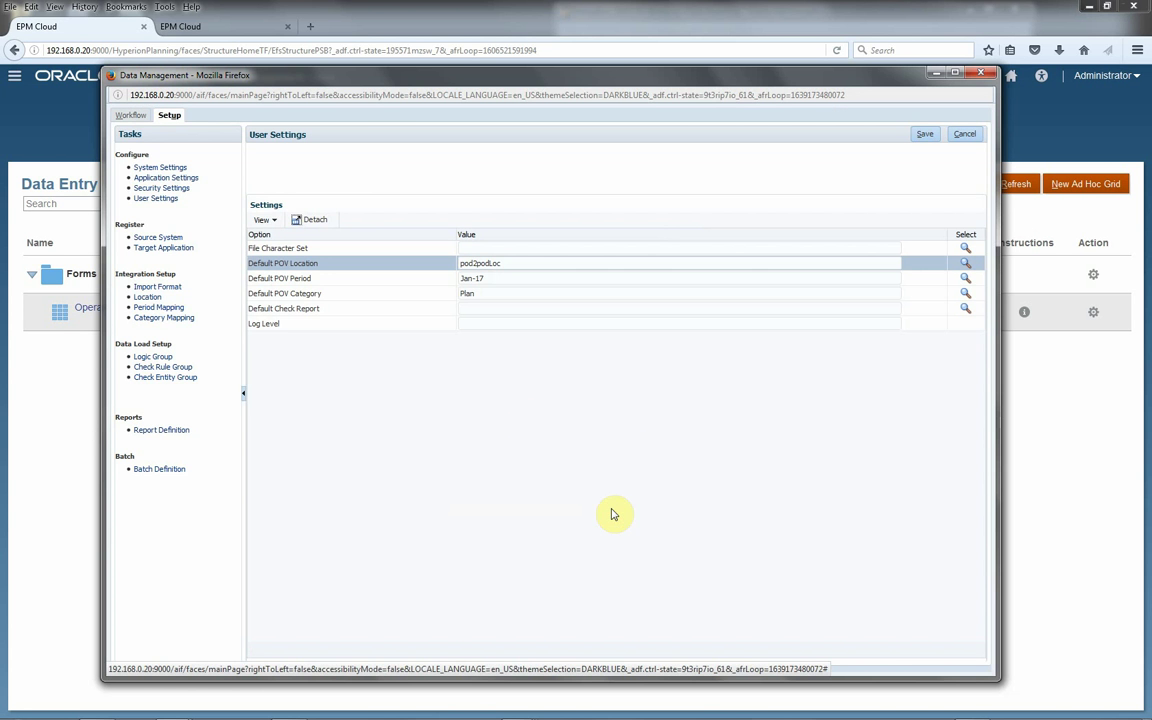
{"action": "left_click", "coordinate": [922, 135]}
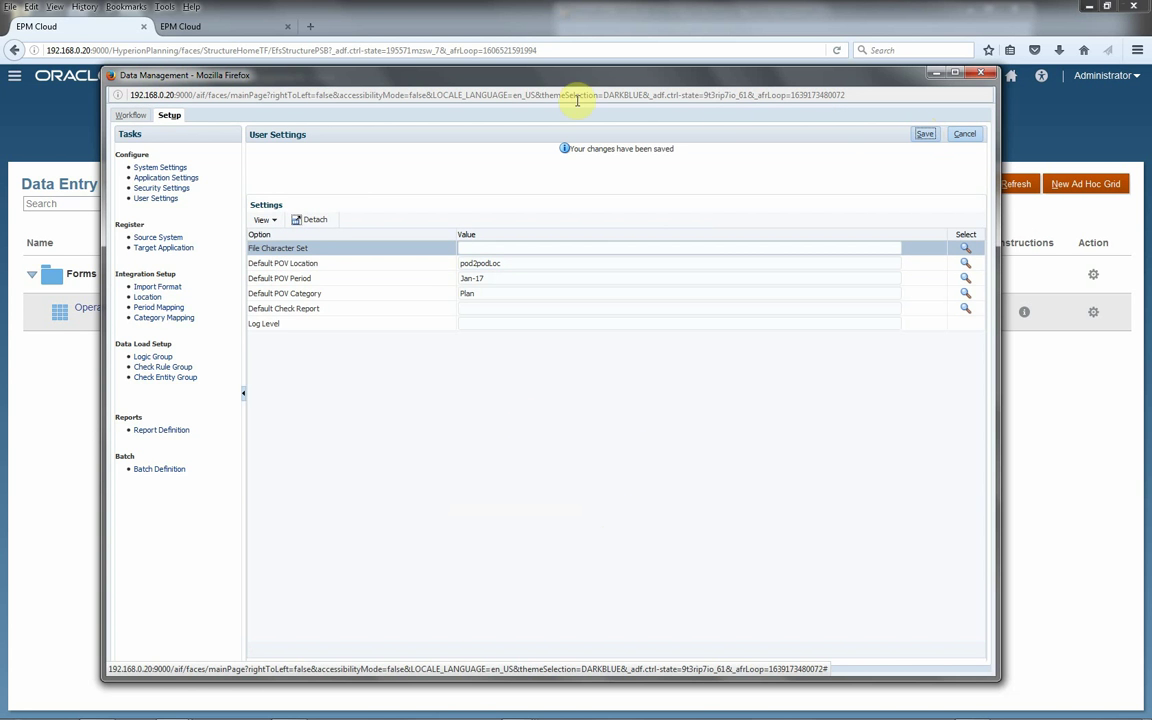
{"action": "left_click", "coordinate": [133, 115]}
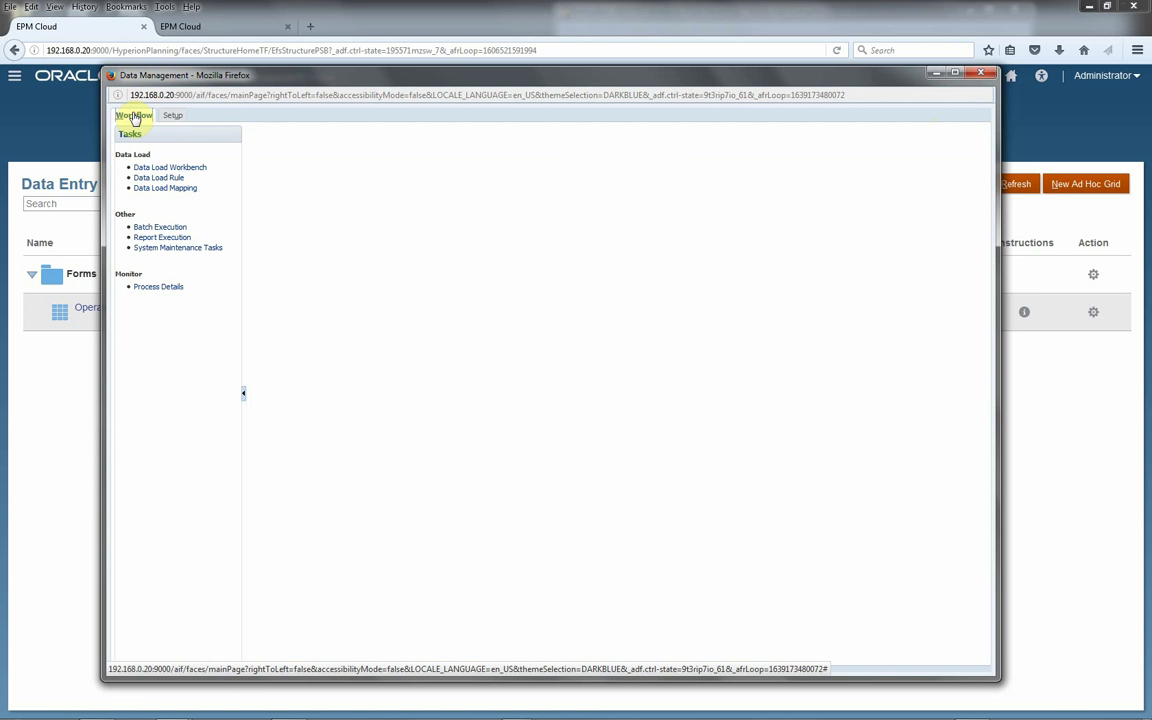
- Add data load rule pod2podDLR with category Plan and source plan type Plan1
{"action": "left_click", "coordinate": [174, 180]}
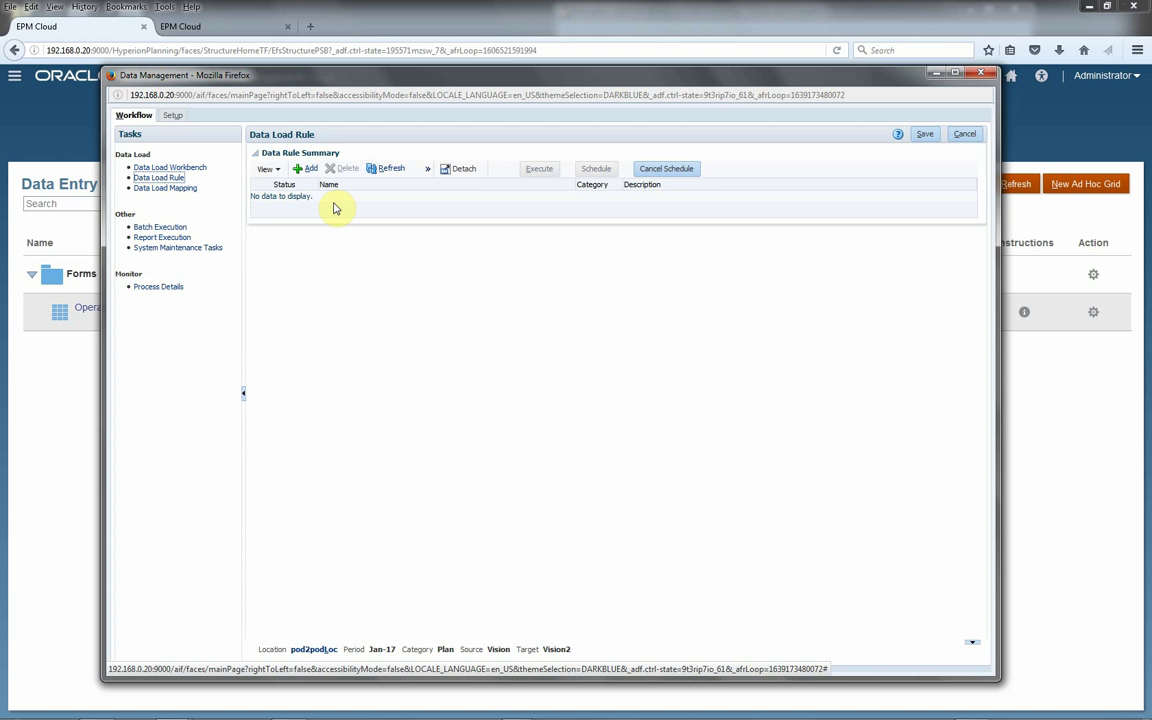
{"action": "left_click", "coordinate": [300, 169]}
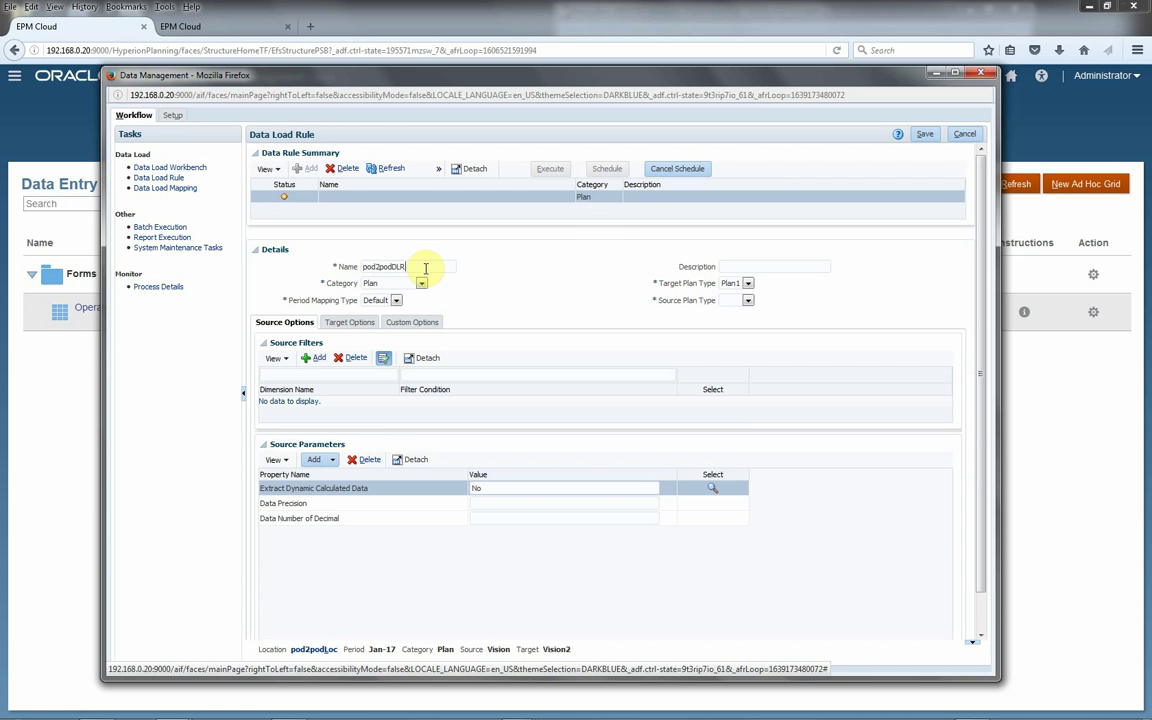
{"action": "left_click", "coordinate": [747, 300]}
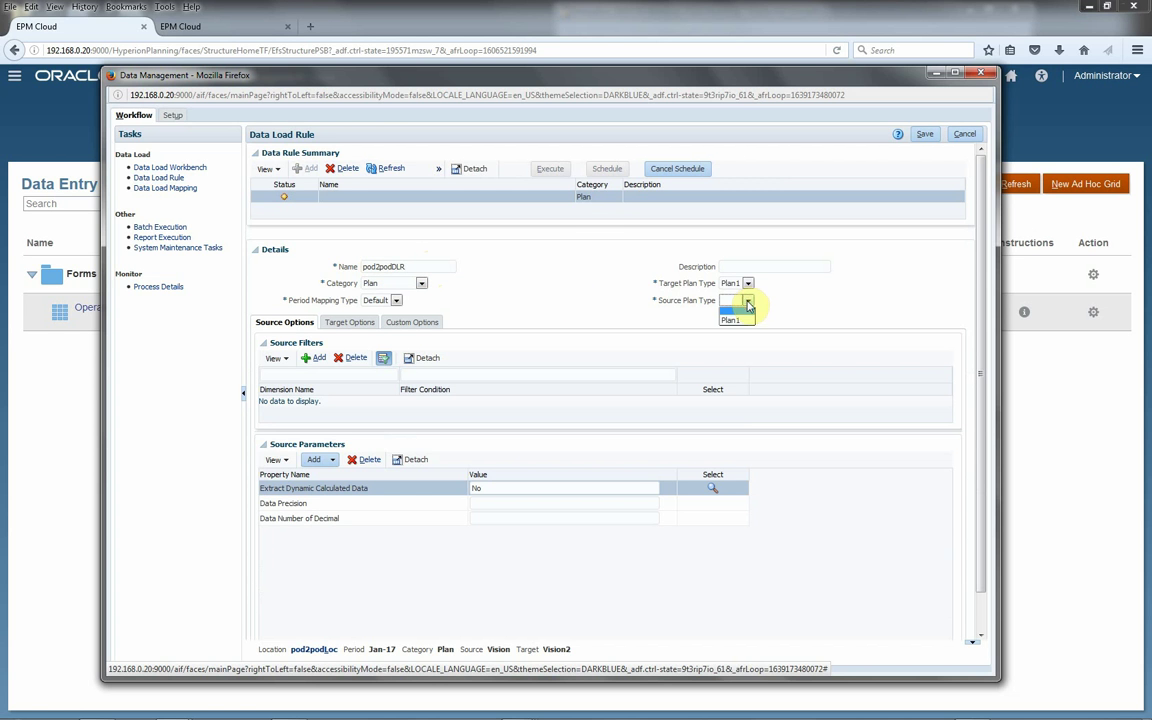
{"action": "left_click", "coordinate": [733, 320]}
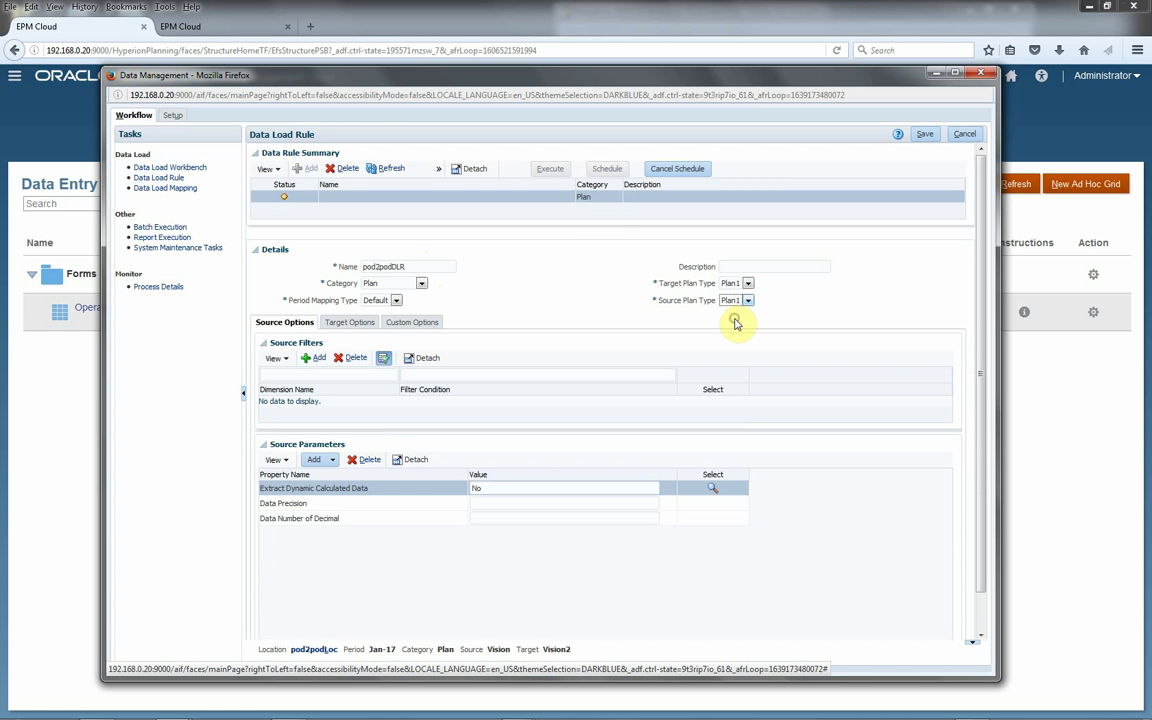
- Add an Account source filter row and refresh the Account members from the source
{"action": "left_click", "coordinate": [306, 360]}
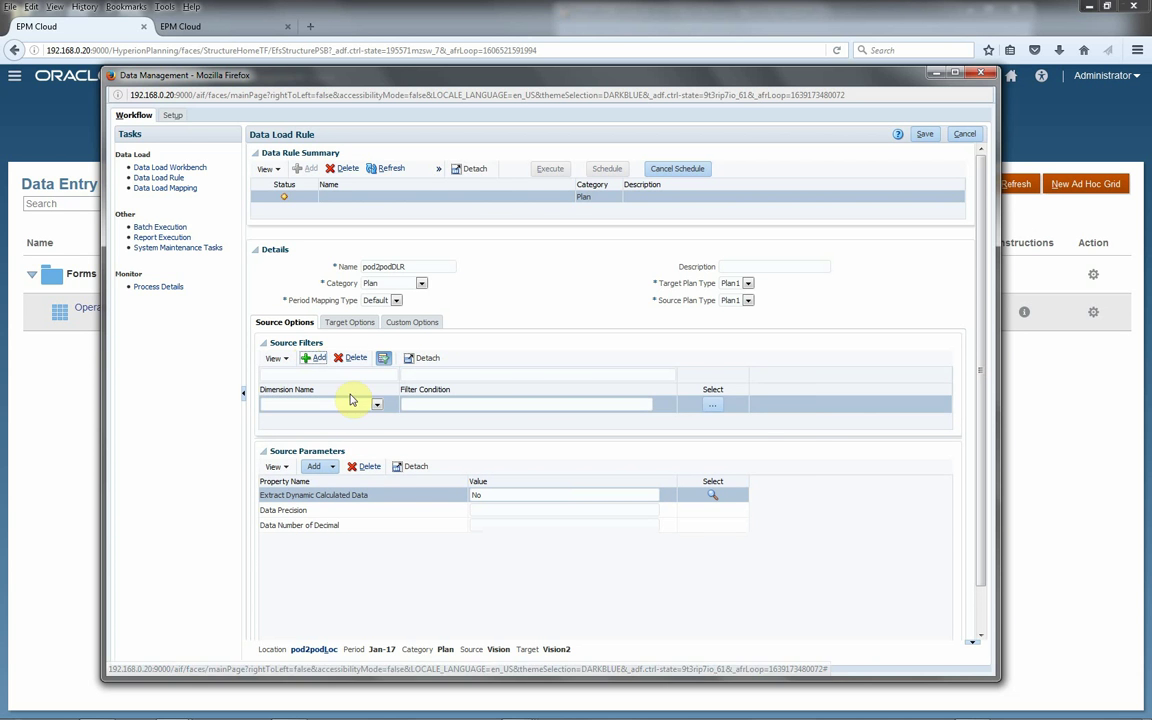
{"action": "left_click", "coordinate": [376, 404]}
{"action": "left_click", "coordinate": [310, 420]}
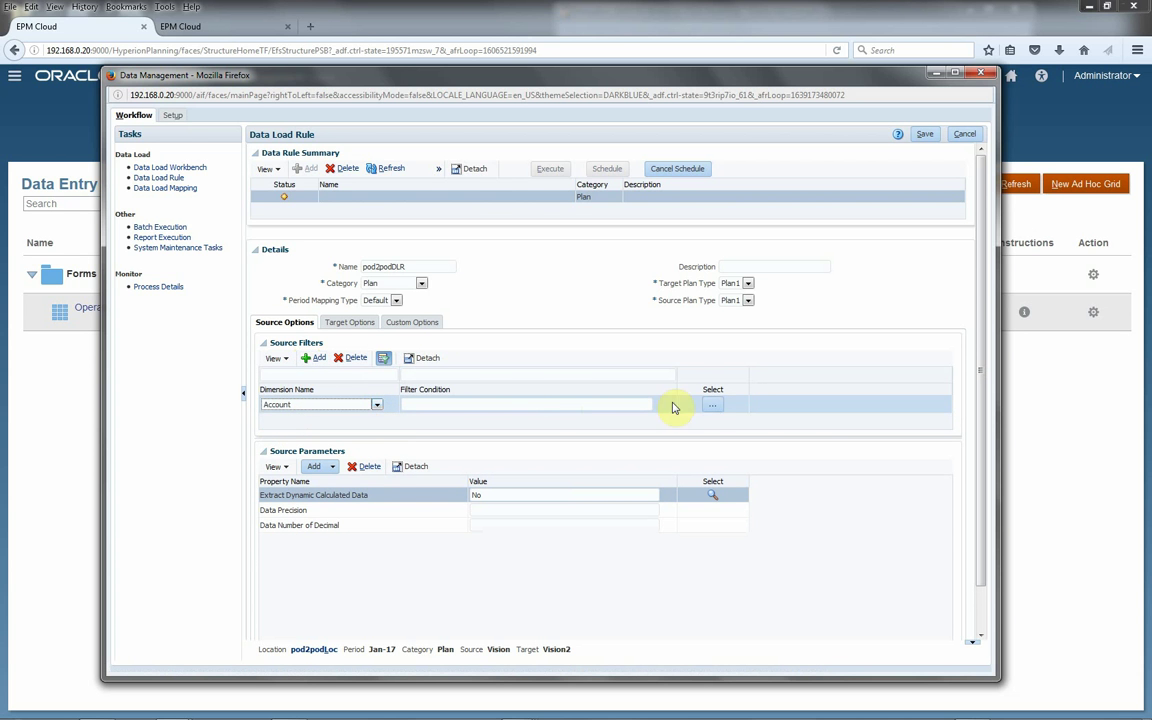
{"action": "left_click", "coordinate": [713, 405]}
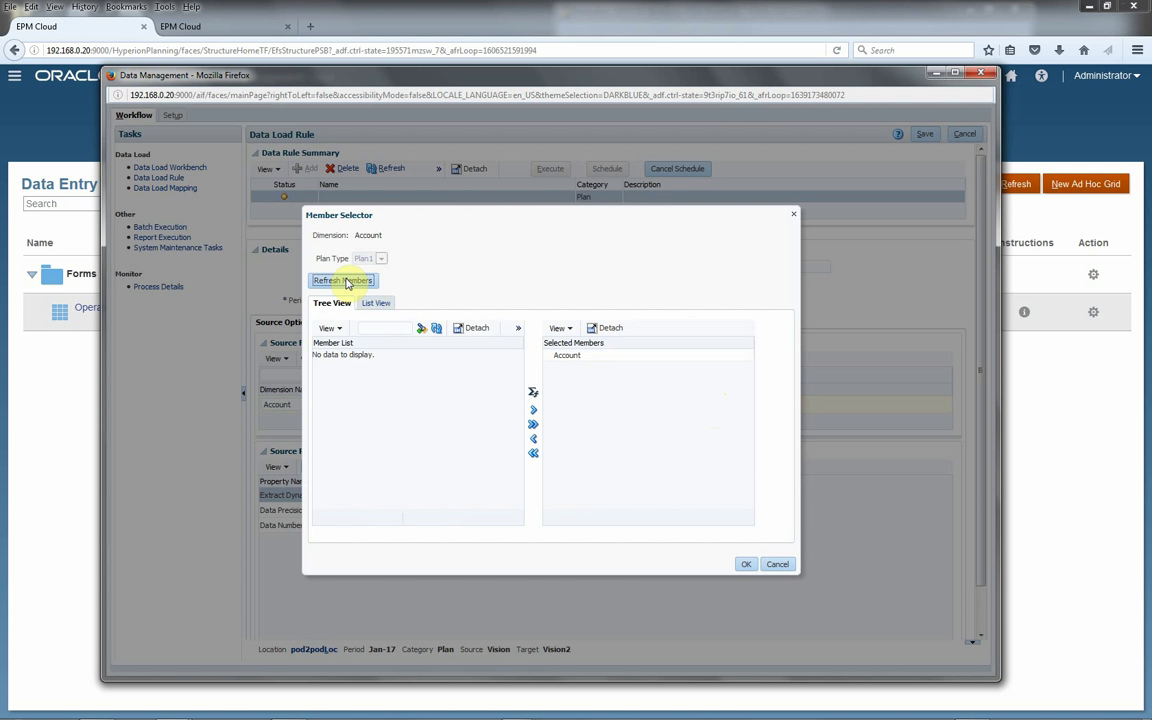
{"action": "left_click", "coordinate": [338, 280]}
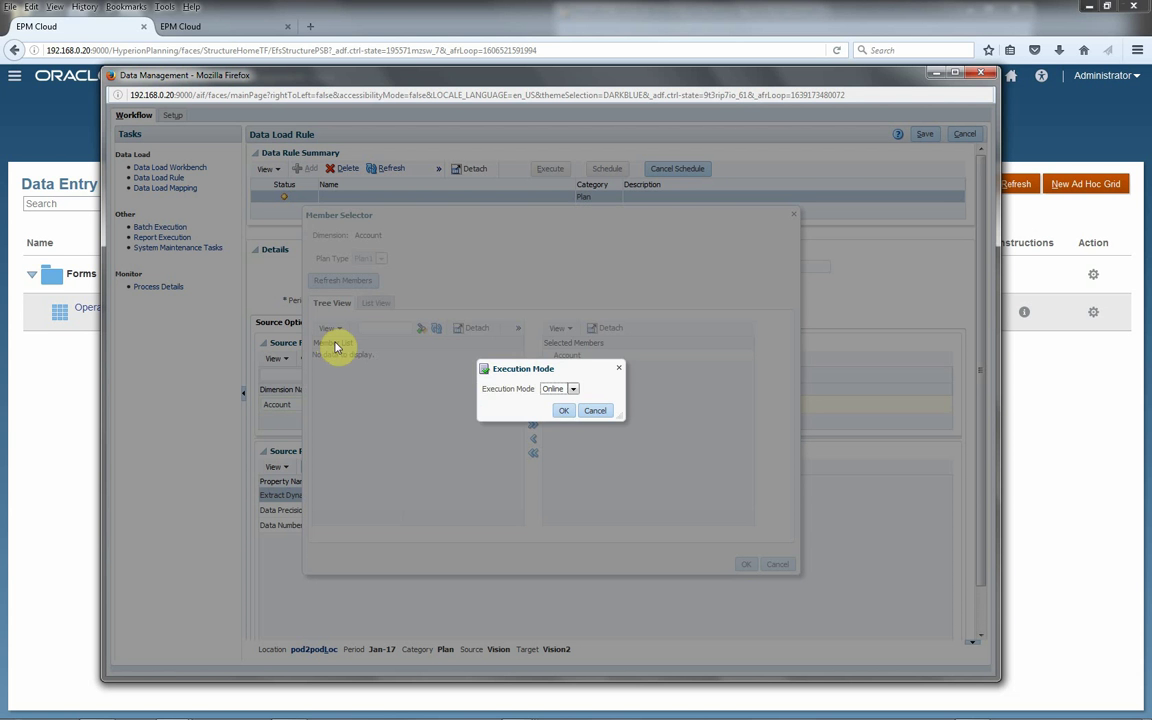
{"action": "left_click", "coordinate": [564, 411]}
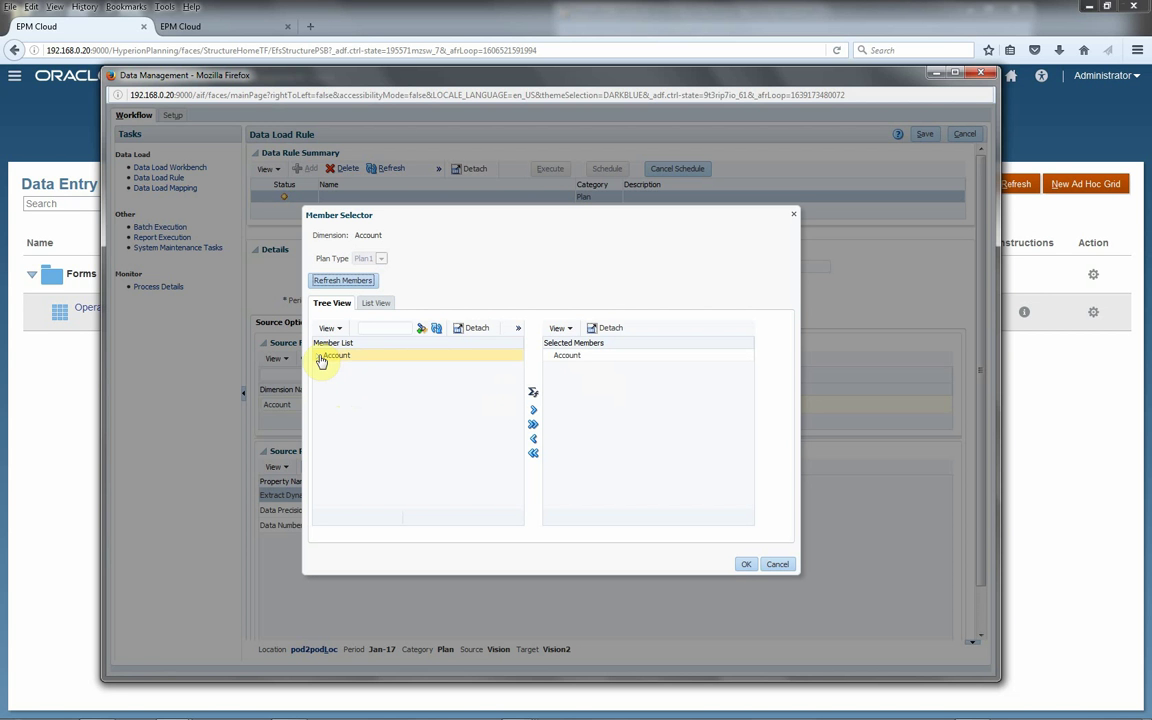
- Expand the Account hierarchy to Total Operating Expenses and select its level 0 descendants
{"action": "left_click", "coordinate": [320, 357]}
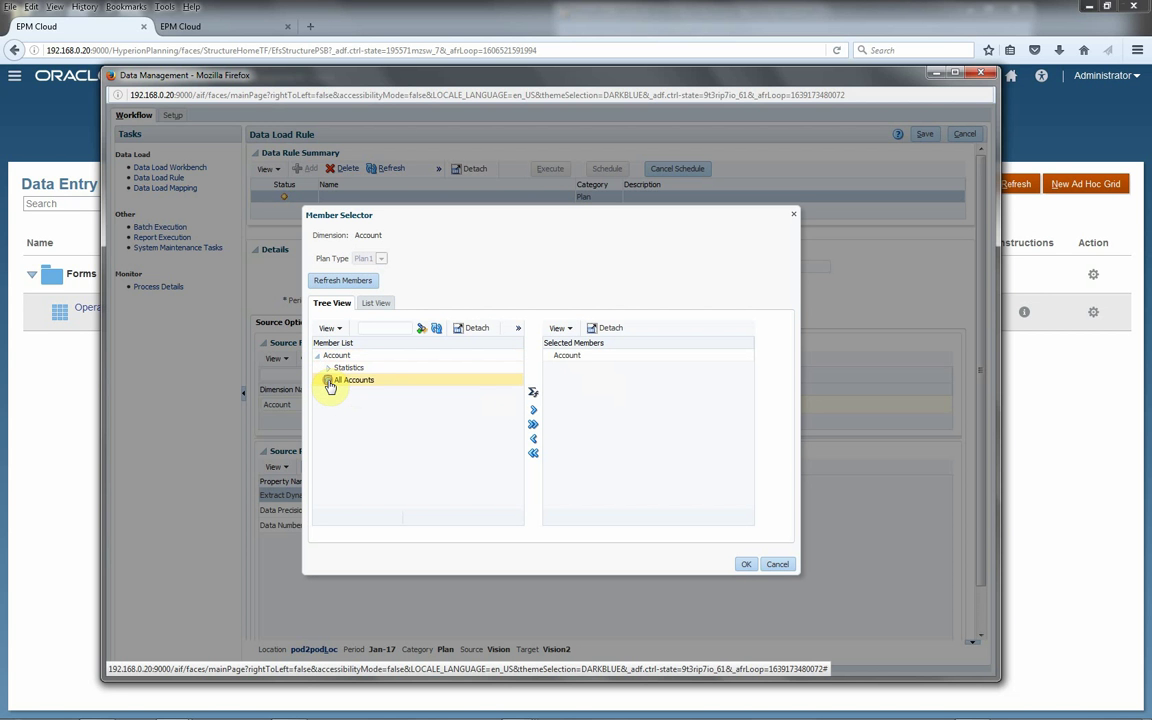
{"action": "left_click", "coordinate": [327, 380]}
{"action": "left_click", "coordinate": [338, 393]}
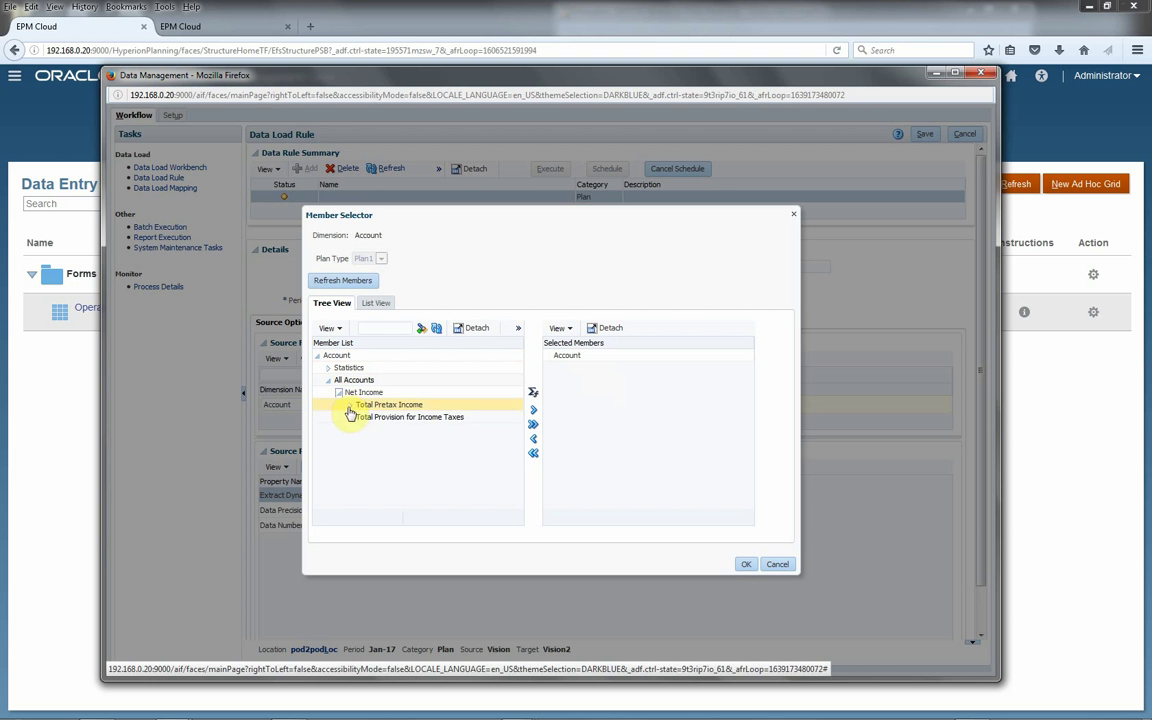
{"action": "left_click", "coordinate": [349, 404]}
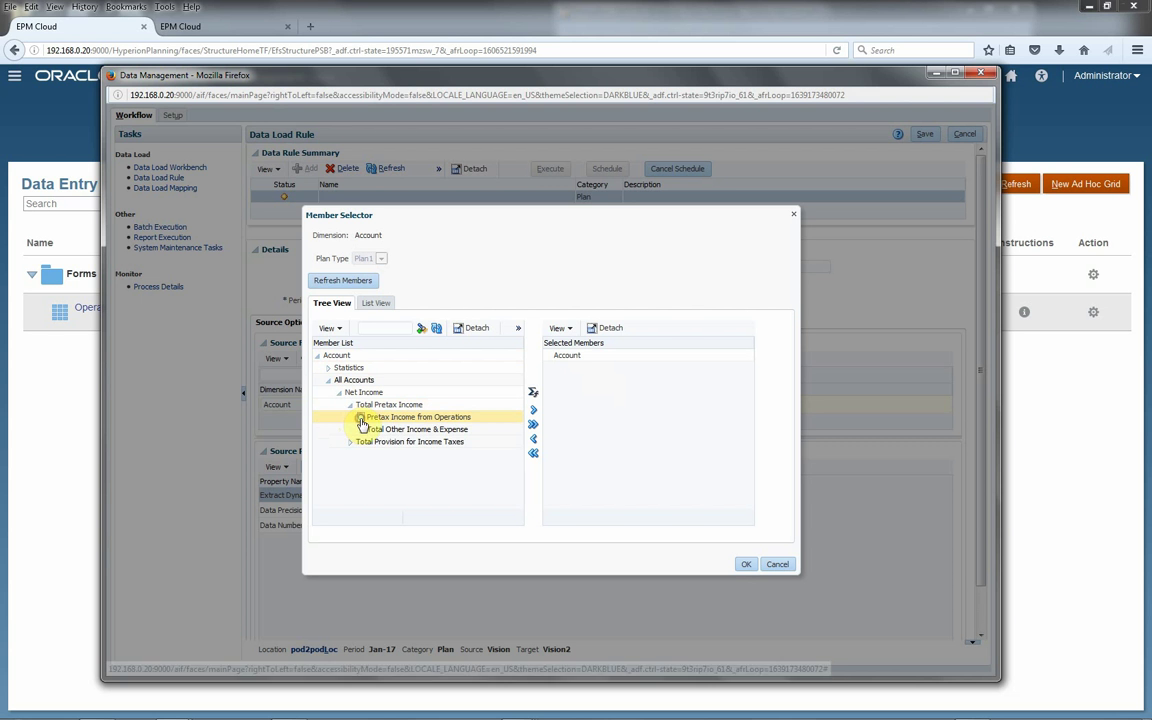
{"action": "left_click", "coordinate": [360, 417]}
{"action": "left_click", "coordinate": [371, 442]}
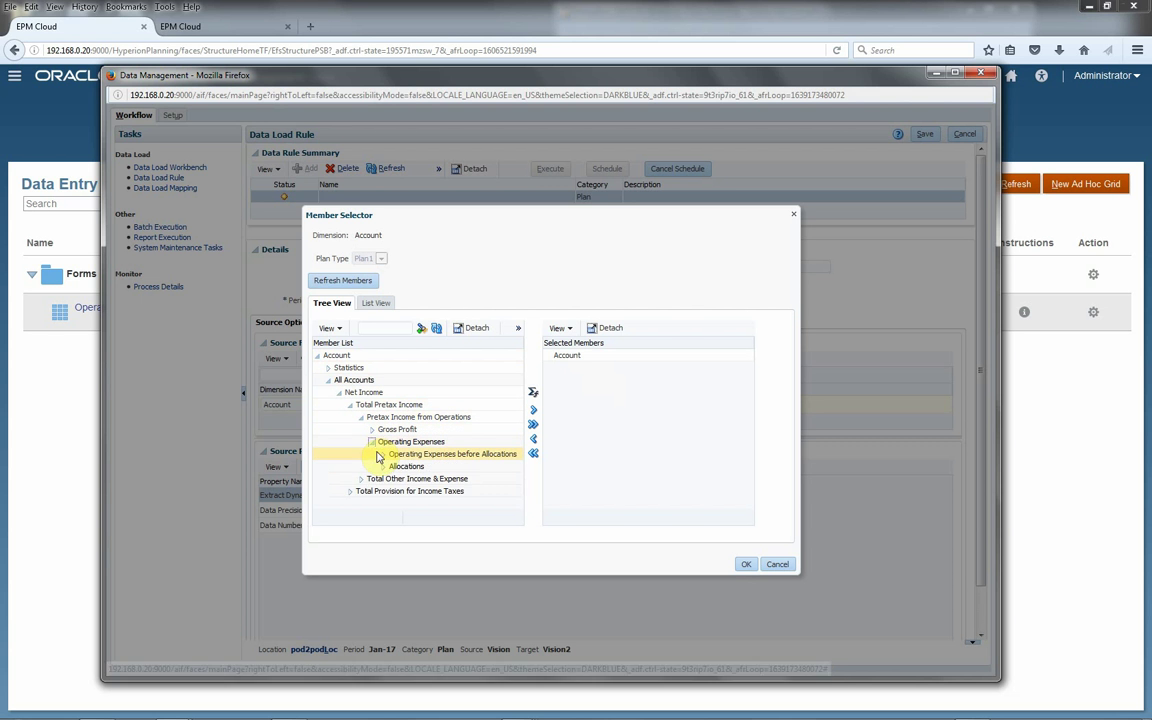
{"action": "left_click", "coordinate": [383, 456]}
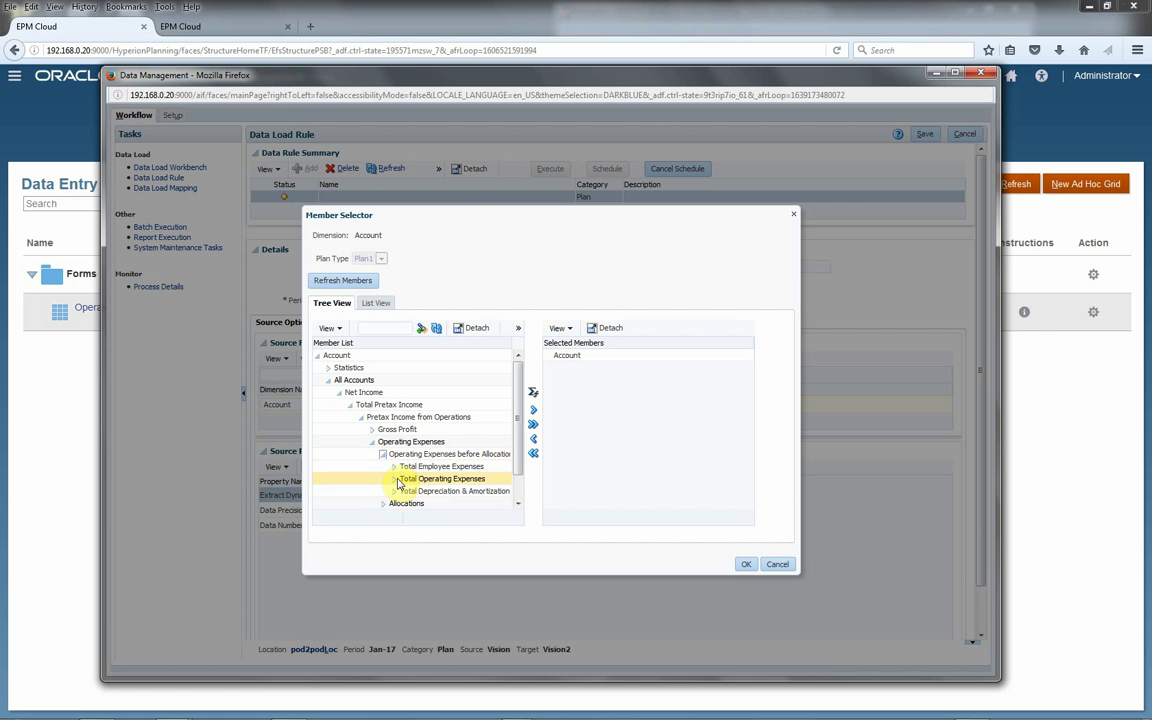
{"action": "left_click", "coordinate": [393, 479]}
{"action": "left_click", "coordinate": [437, 479]}
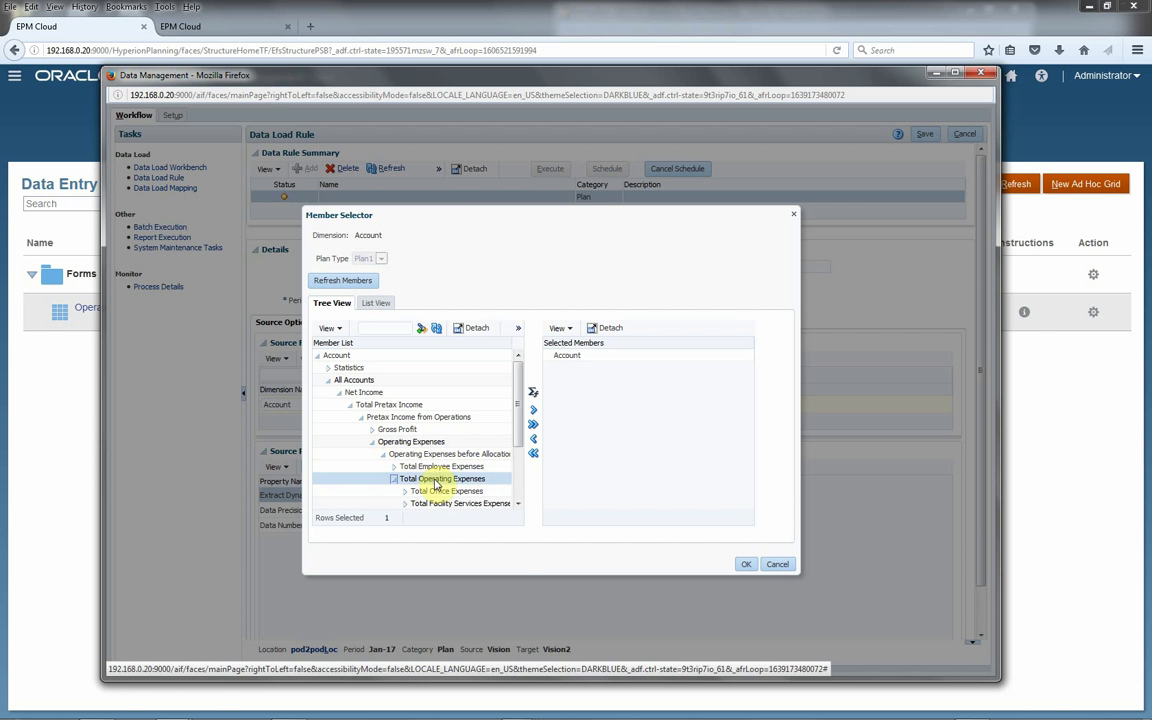
{"action": "left_click", "coordinate": [533, 392]}
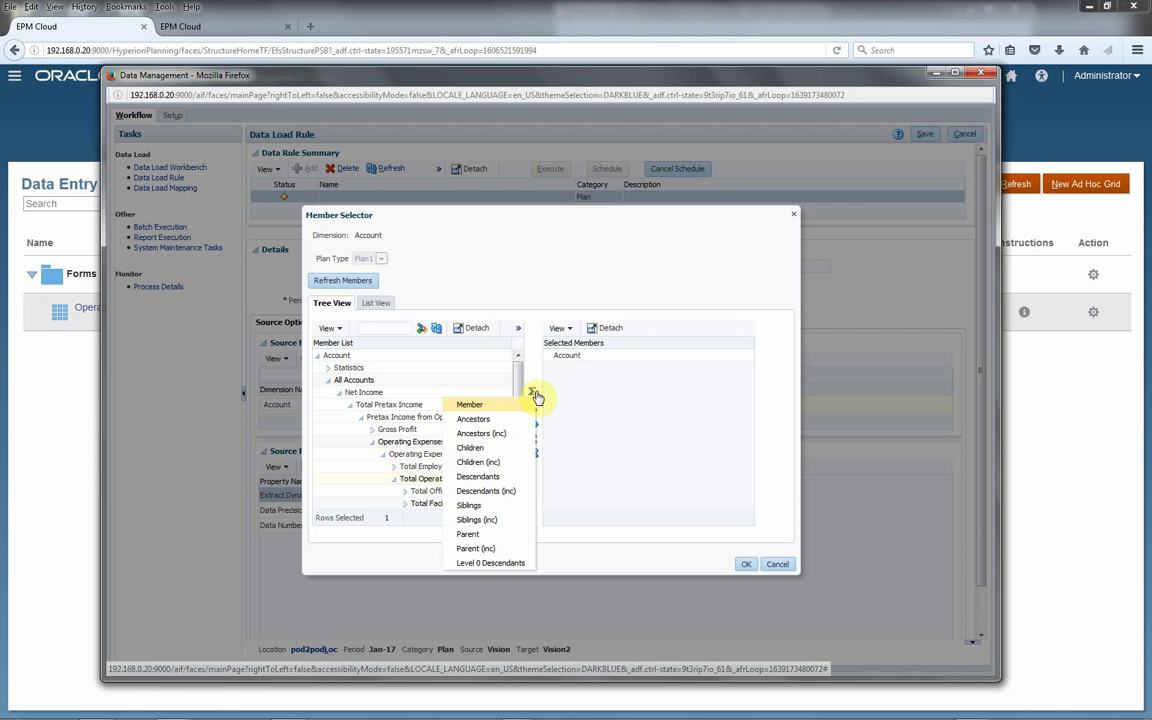
{"action": "left_click", "coordinate": [490, 563]}
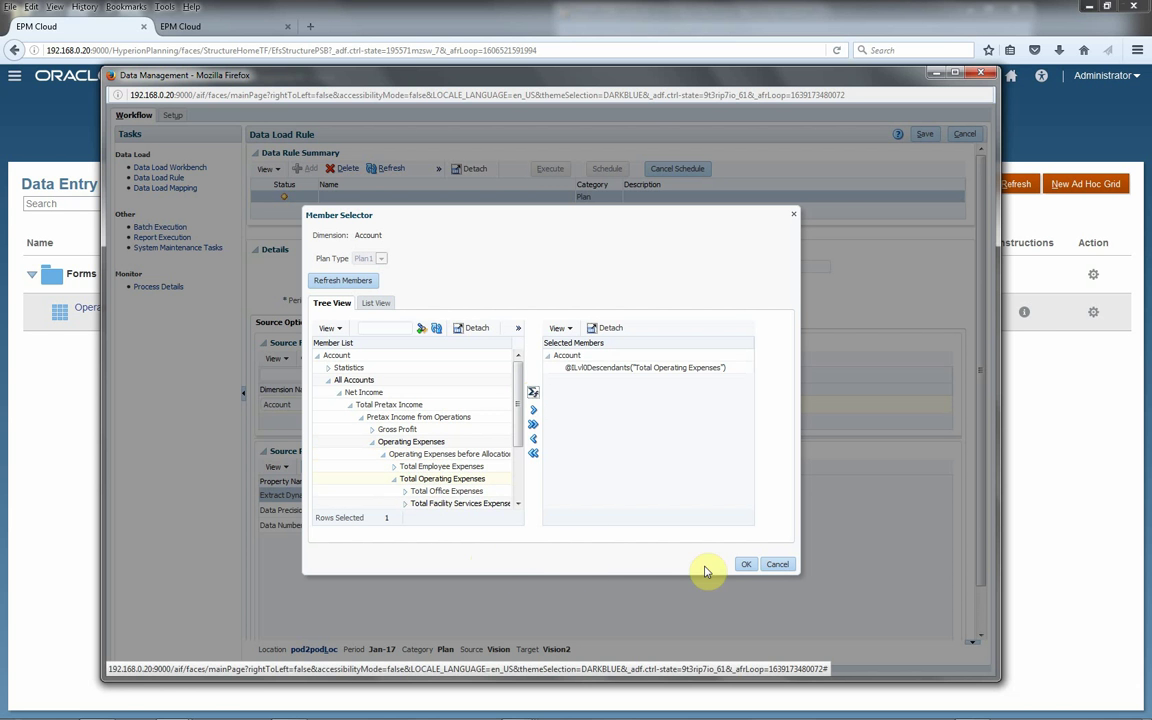
{"action": "left_click", "coordinate": [746, 564]}
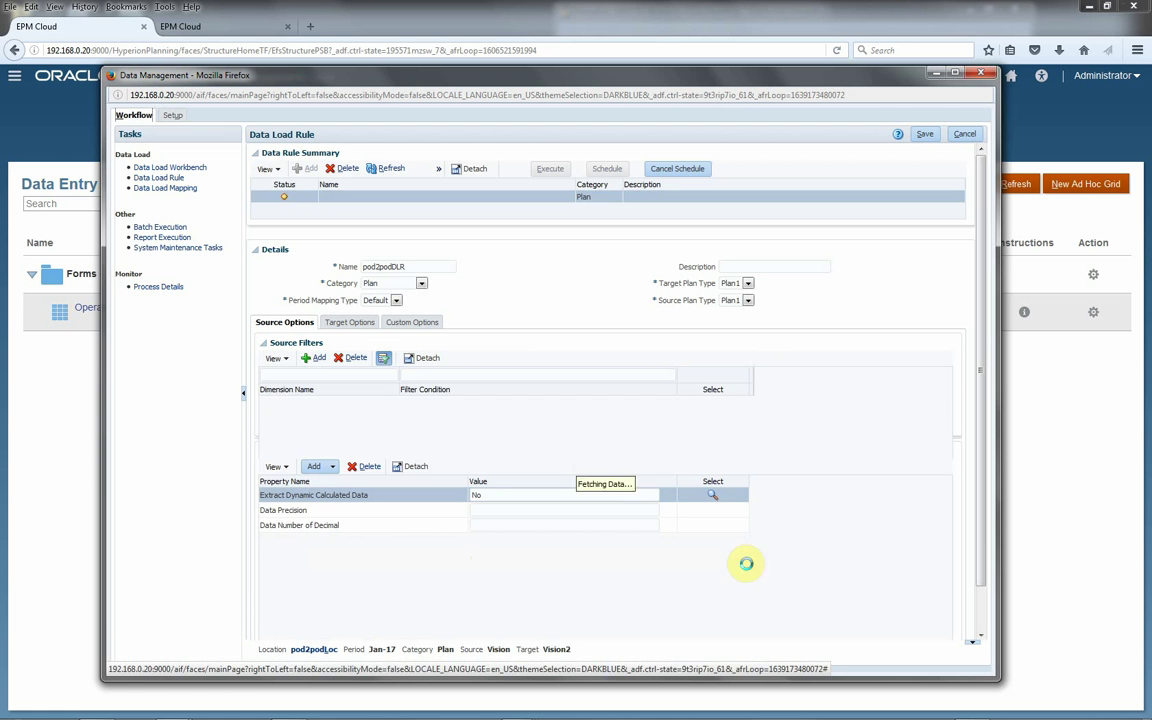
- Add source filters Entity 'Sales East' and Product 'No Product' to pod2podDLR
{"action": "left_click", "coordinate": [313, 358]}
{"action": "left_click", "coordinate": [305, 404]}
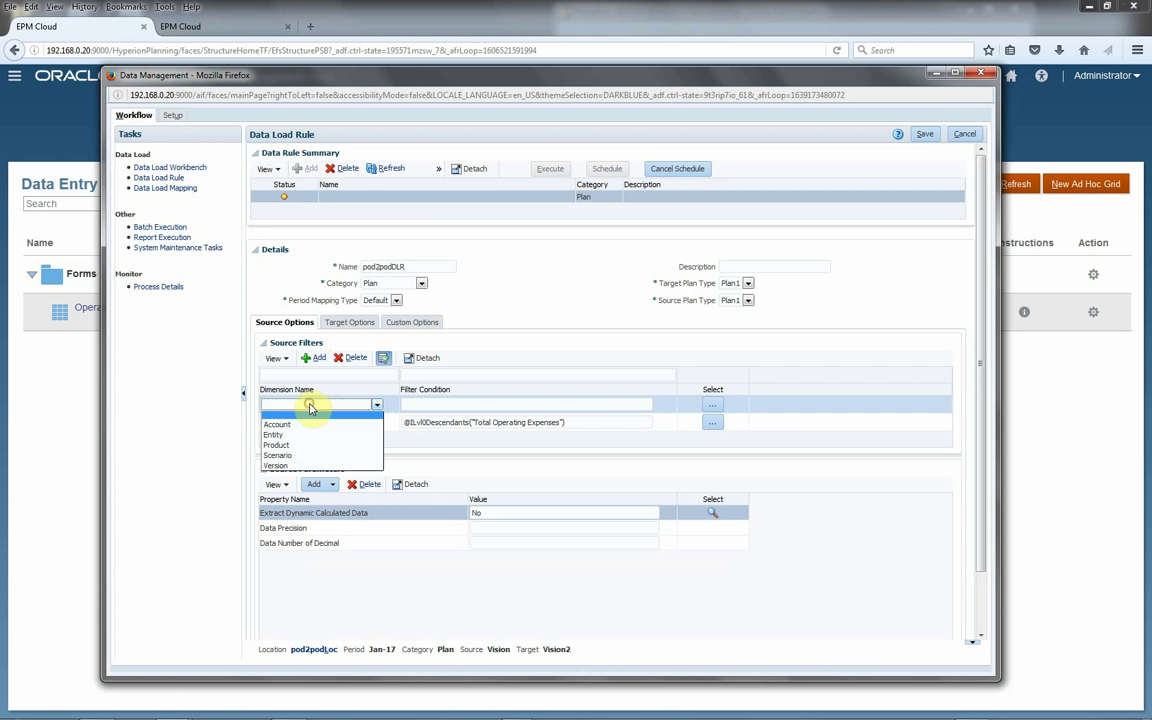
{"action": "left_click", "coordinate": [298, 437]}
{"action": "left_click", "coordinate": [417, 403]}
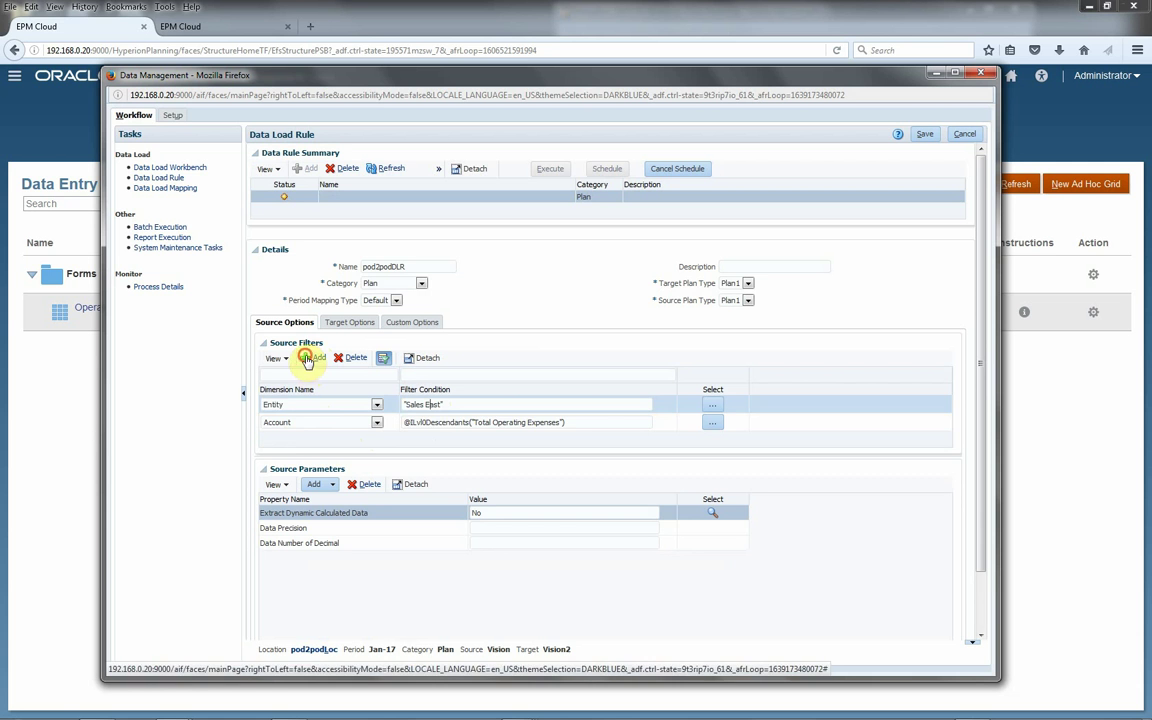
{"action": "left_click", "coordinate": [313, 358]}
{"action": "left_click", "coordinate": [298, 405]}
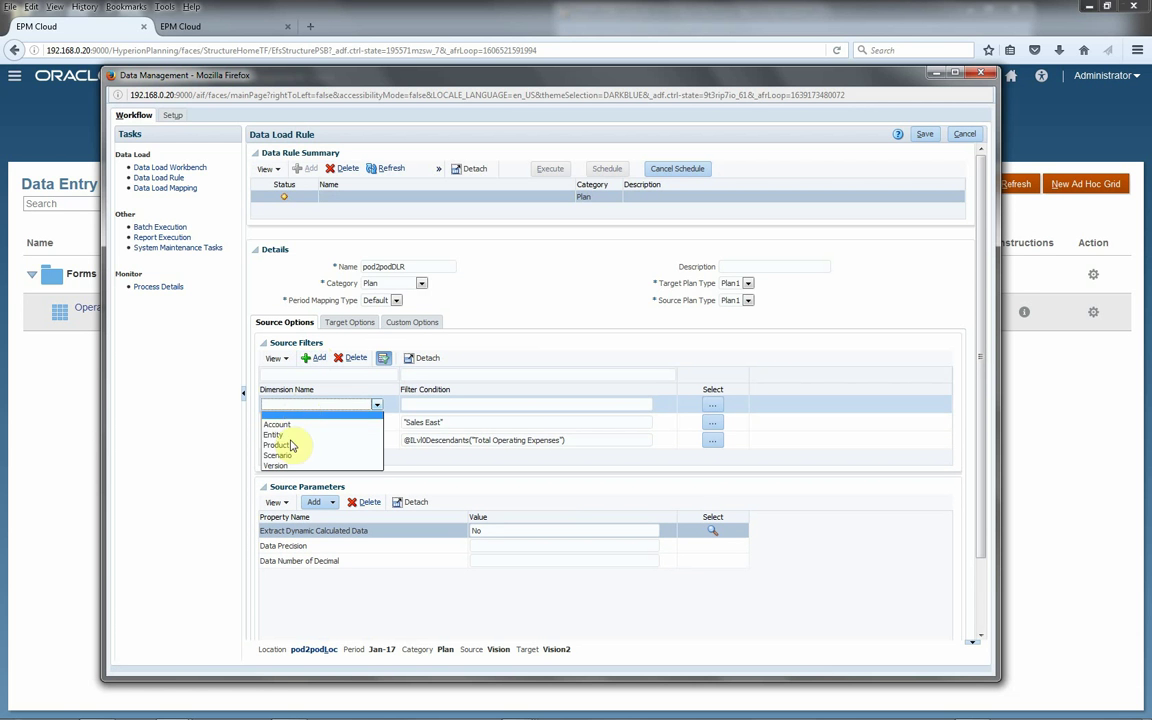
{"action": "left_click", "coordinate": [277, 445]}
{"action": "left_click", "coordinate": [424, 406]}
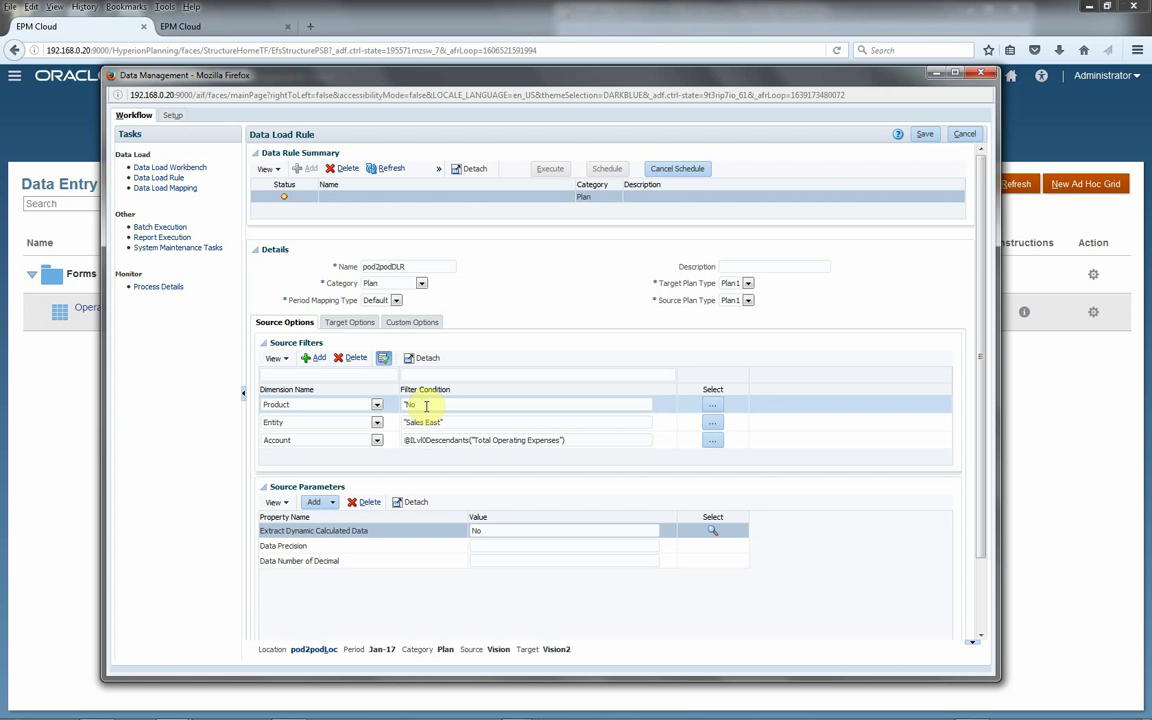
{"action": "type", "text": "\"No Product\""}
- Add source filters Scenario 'Plan' and Version 'Working', then save the rule
{"action": "left_click", "coordinate": [312, 358]}
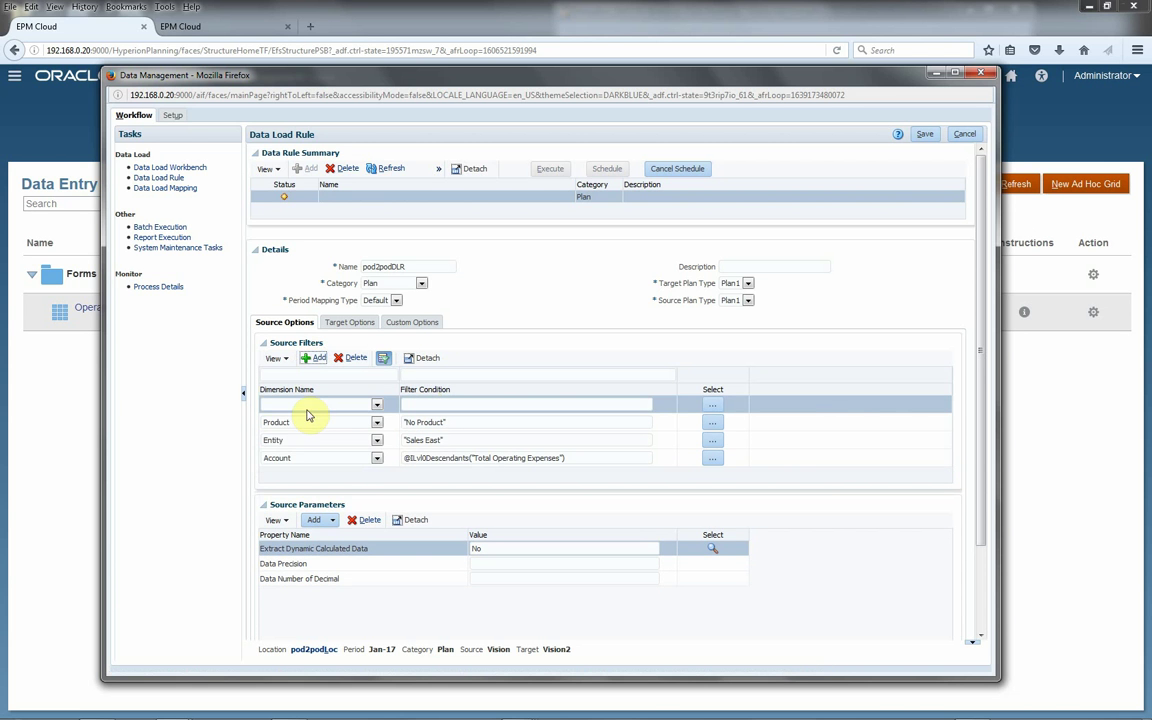
{"action": "left_click", "coordinate": [304, 405]}
{"action": "left_click", "coordinate": [295, 462]}
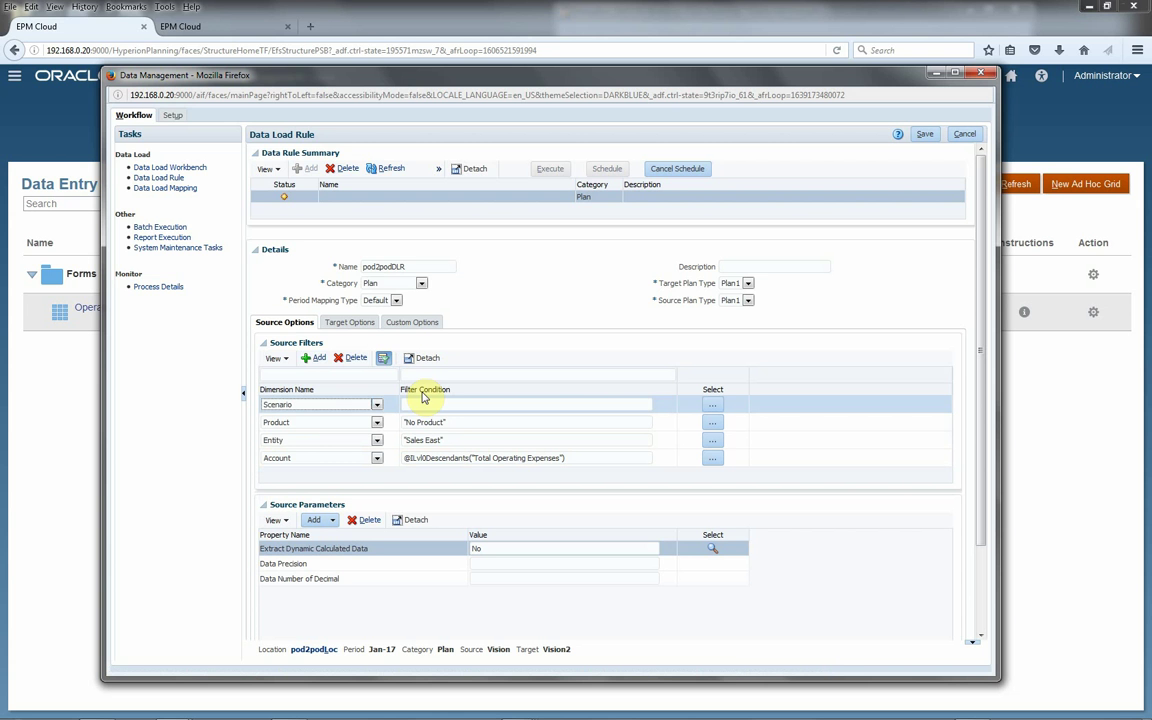
{"action": "left_click", "coordinate": [429, 405]}
{"action": "left_click", "coordinate": [312, 358]}
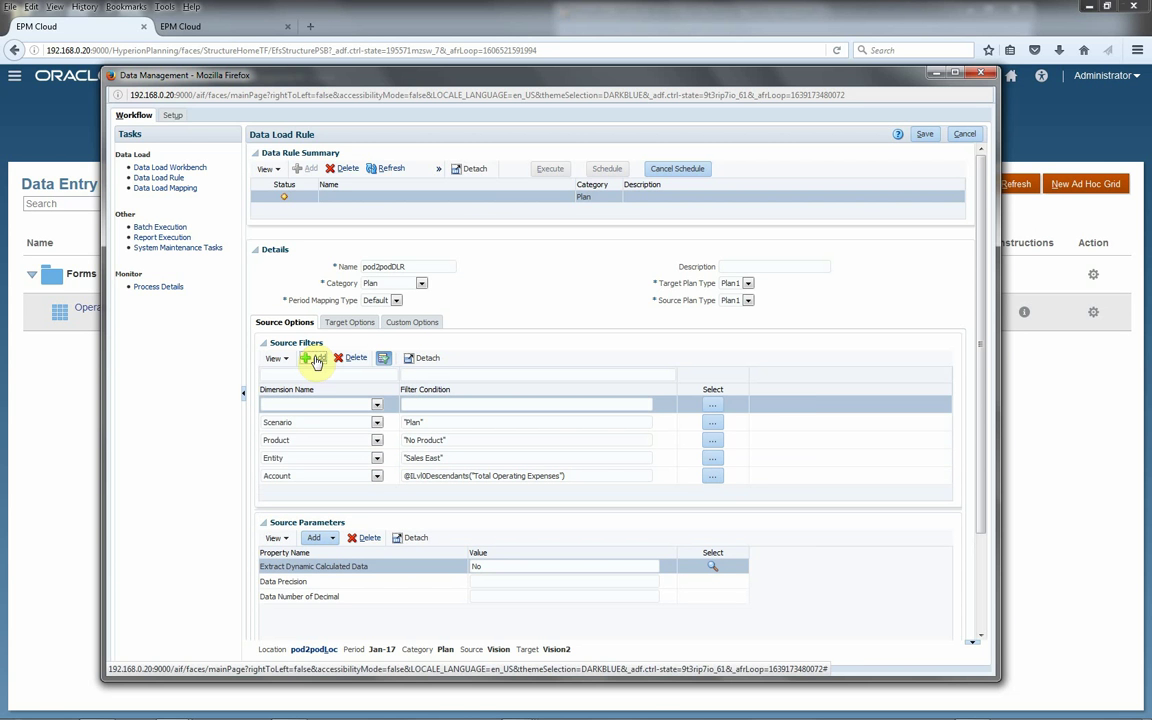
{"action": "left_click", "coordinate": [304, 404]}
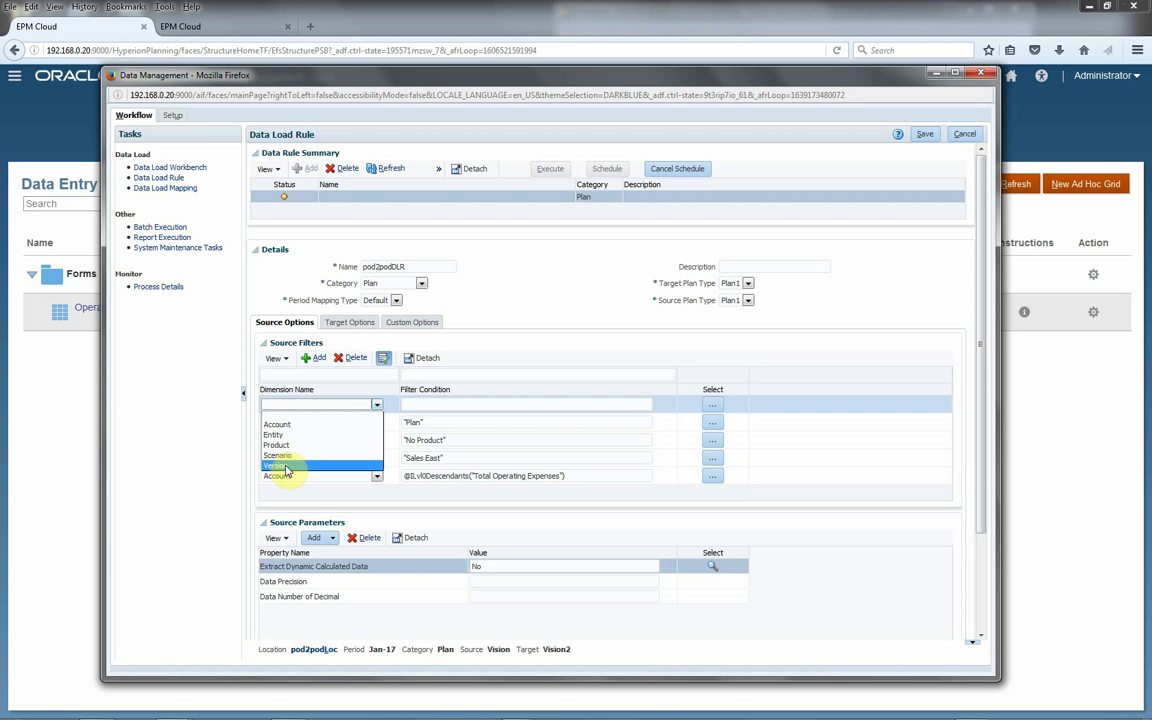
{"action": "left_click", "coordinate": [287, 467]}
{"action": "left_click", "coordinate": [418, 410]}
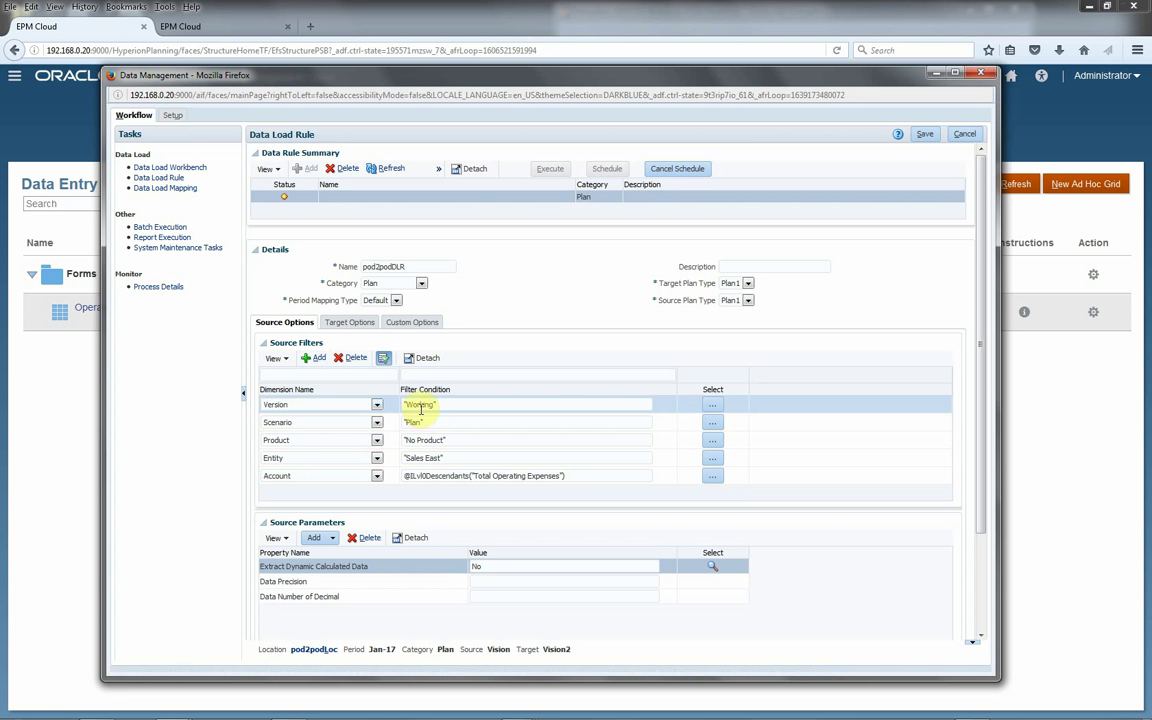
{"action": "left_click", "coordinate": [925, 136]}
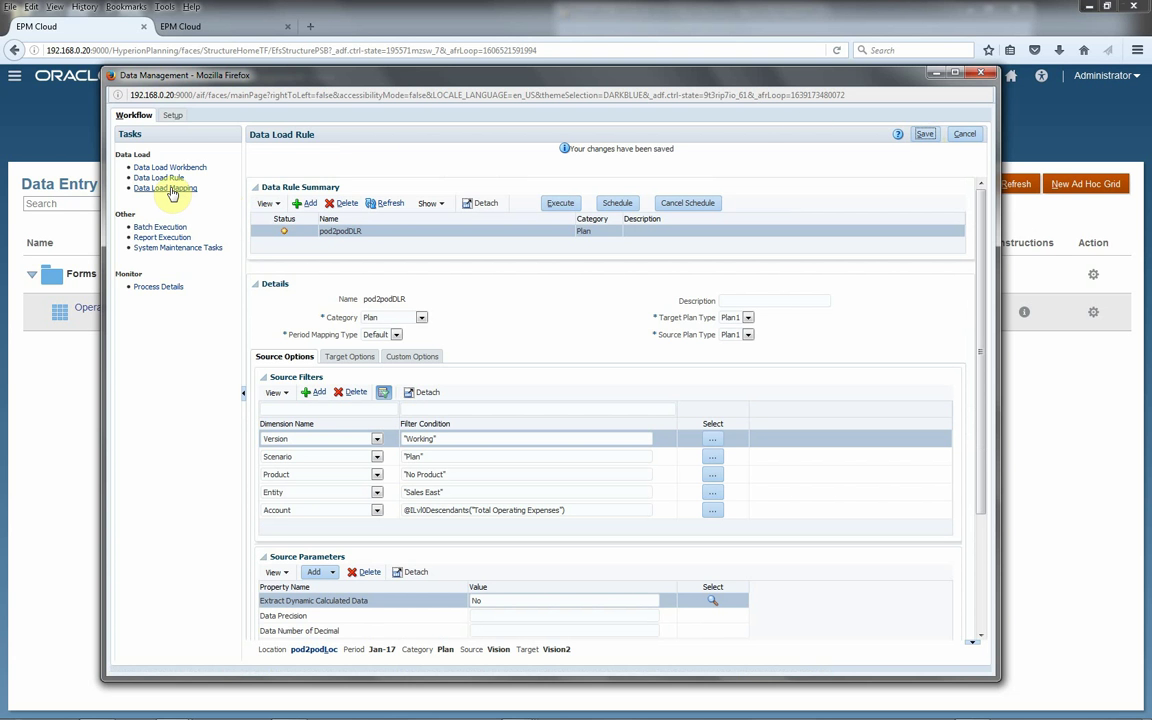
- Create and save a Like mapping * to * with rule name myRule for the account dimension
{"action": "left_click", "coordinate": [170, 189]}
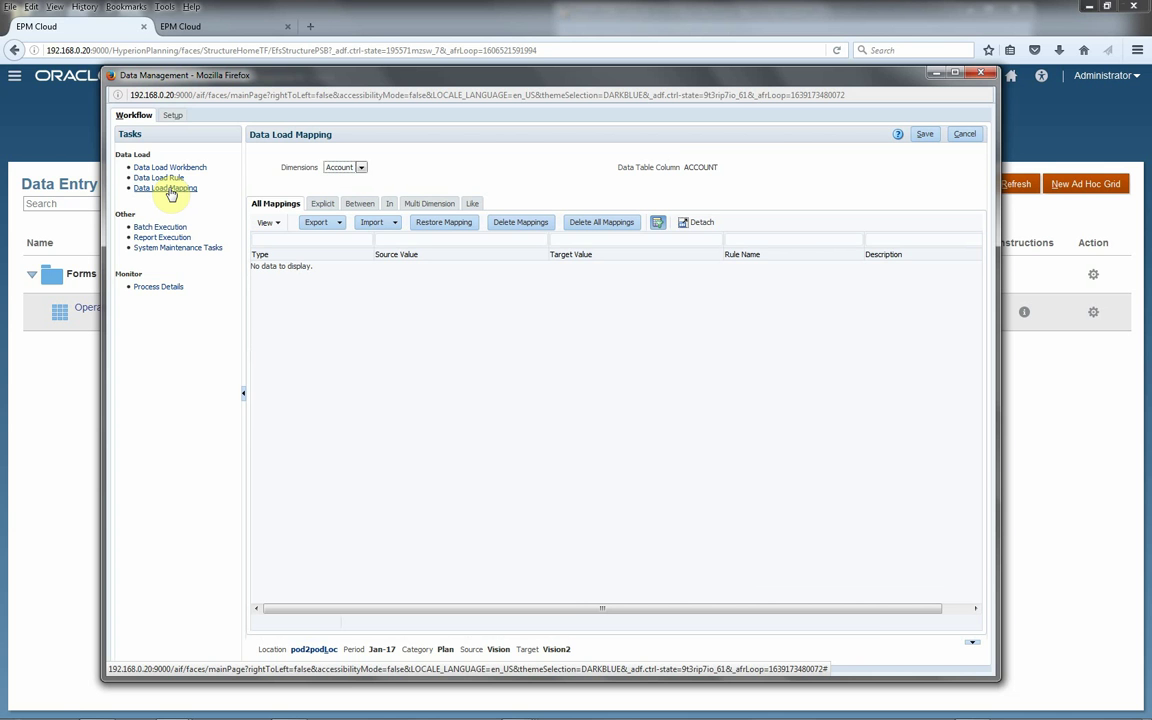
{"action": "left_click", "coordinate": [470, 204]}
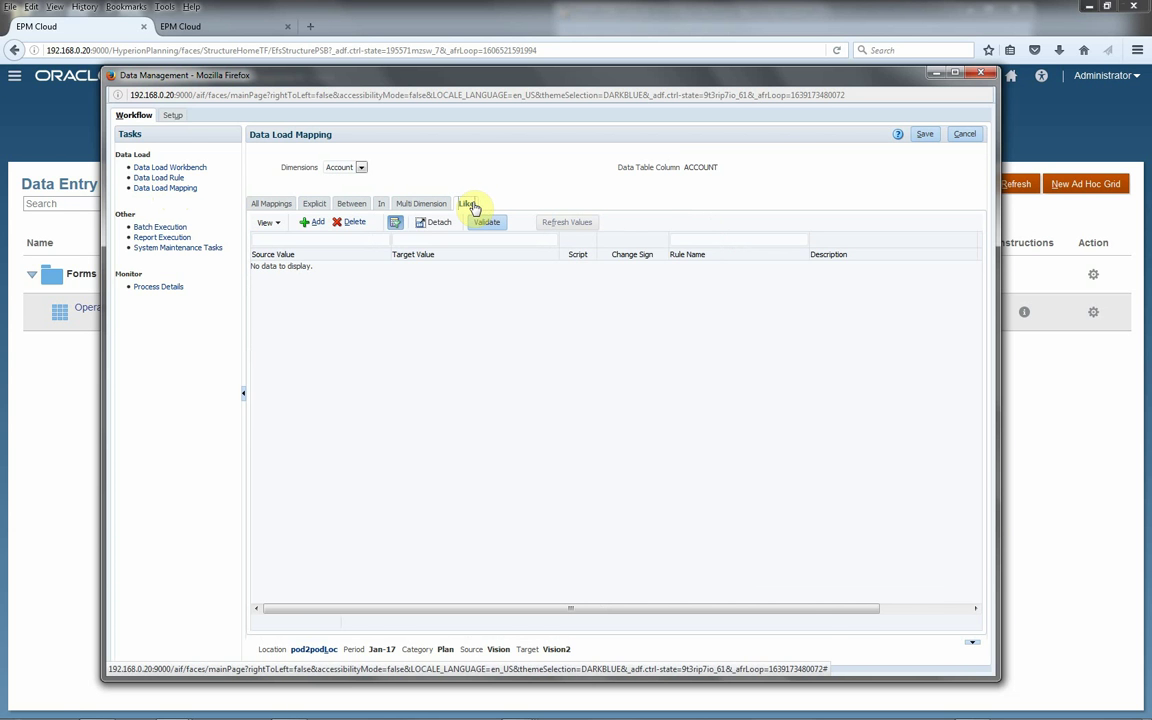
{"action": "left_click", "coordinate": [304, 226]}
{"action": "left_click", "coordinate": [283, 272]}
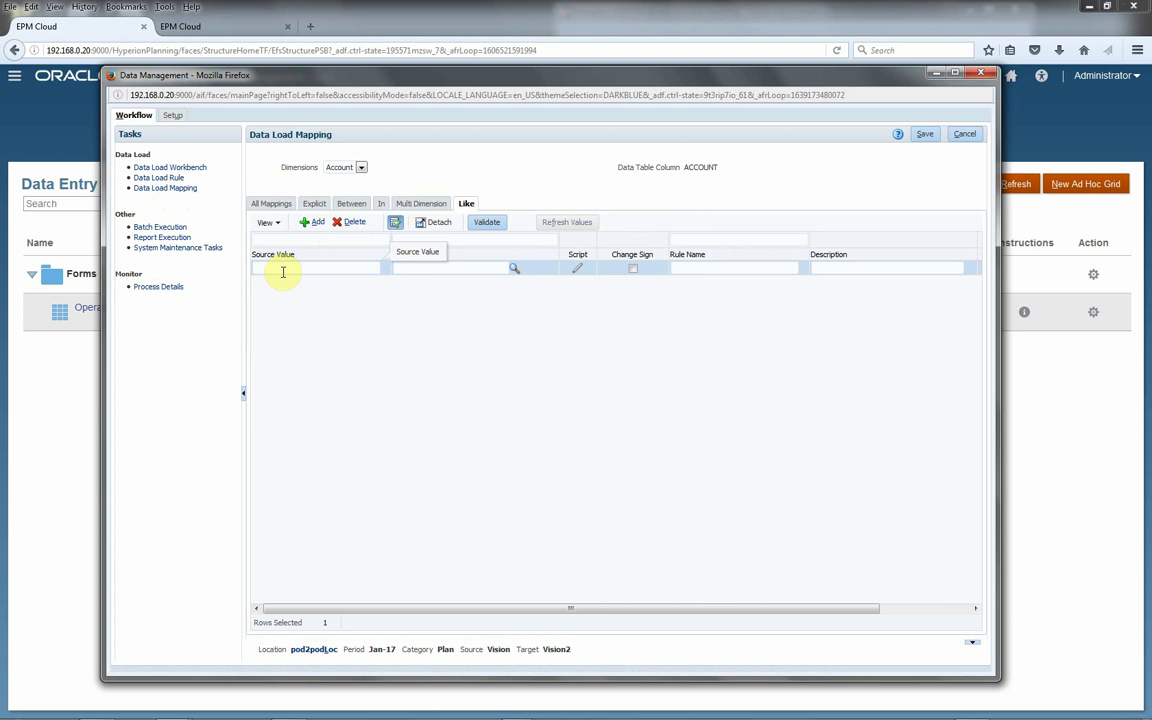
{"action": "type", "text": "*"}
{"action": "left_click", "coordinate": [419, 270]}
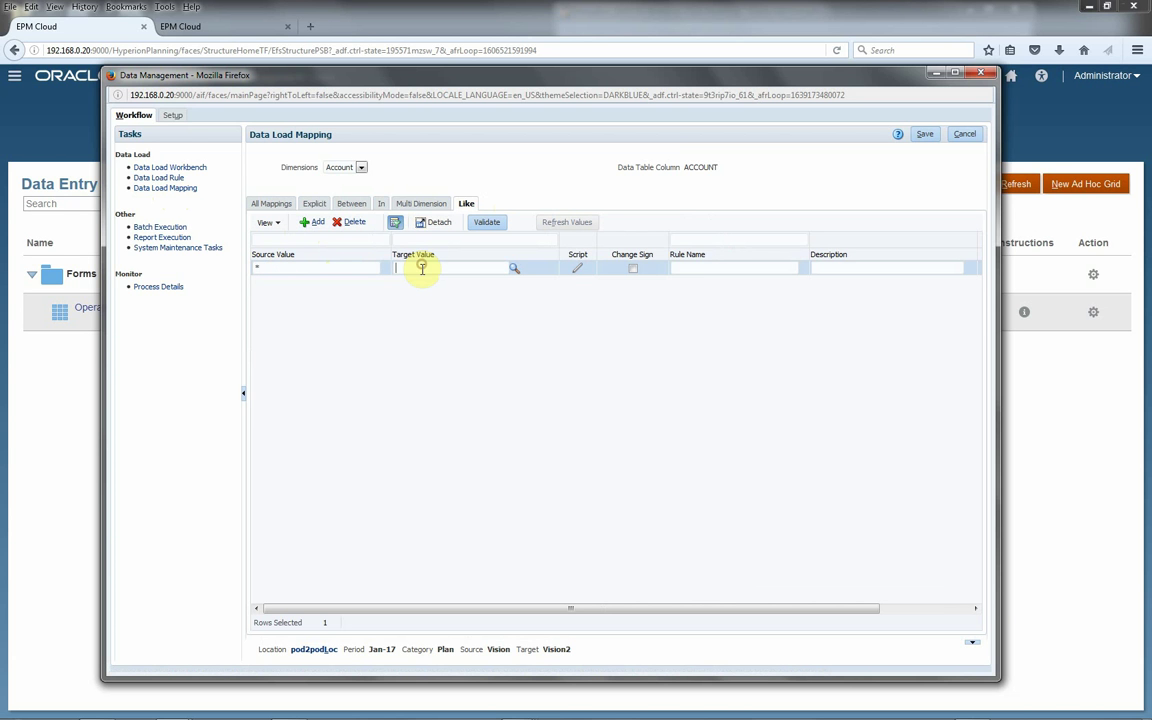
{"action": "type", "text": "*"}
{"action": "left_click", "coordinate": [699, 268]}
{"action": "type", "text": "myRule"}
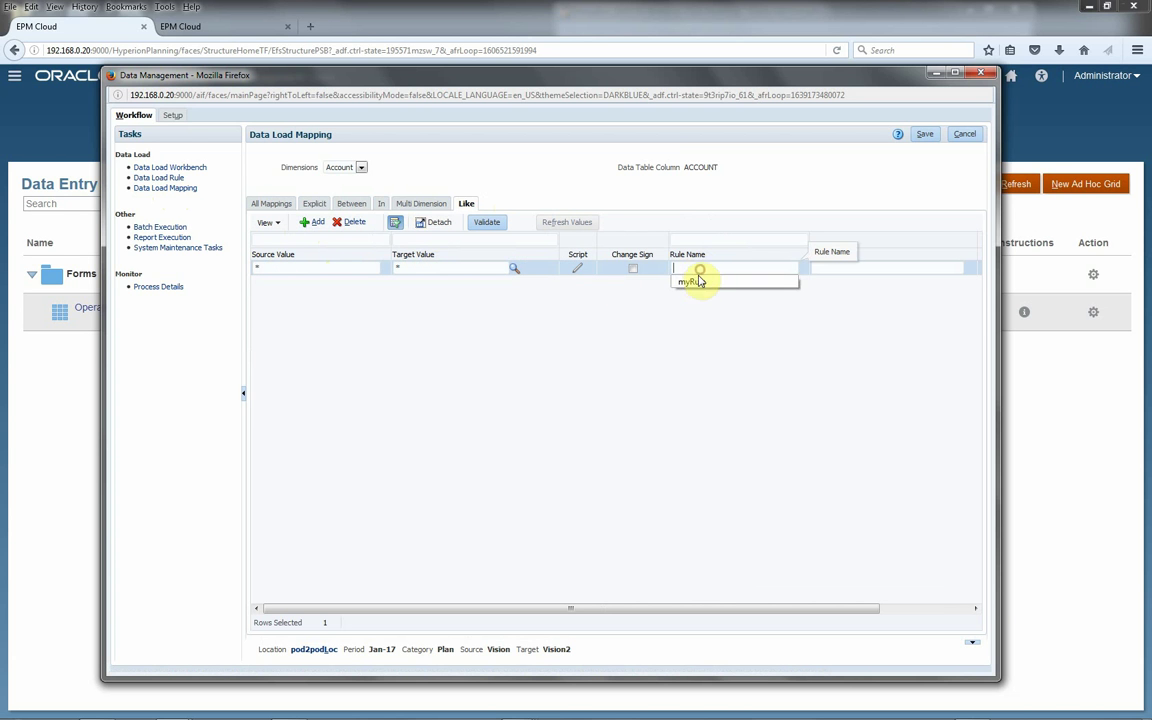
{"action": "left_click", "coordinate": [922, 135]}
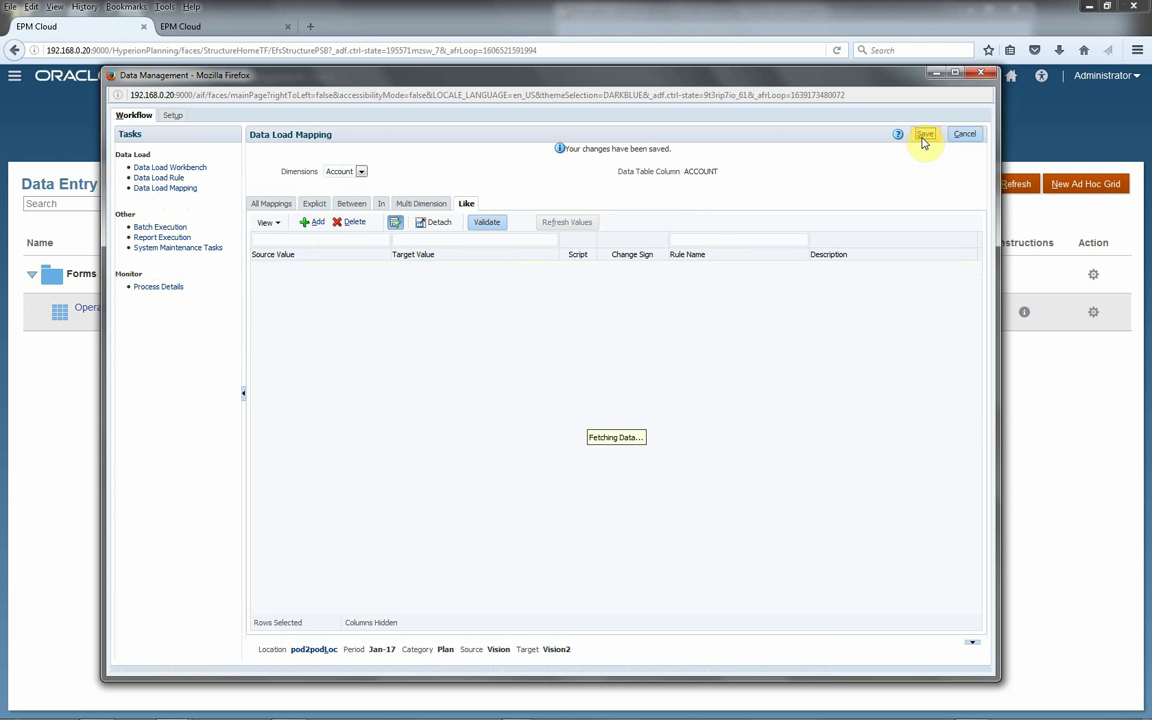
- Add and save an Entity Like mapping * to * named myRule
{"action": "left_click", "coordinate": [362, 172]}
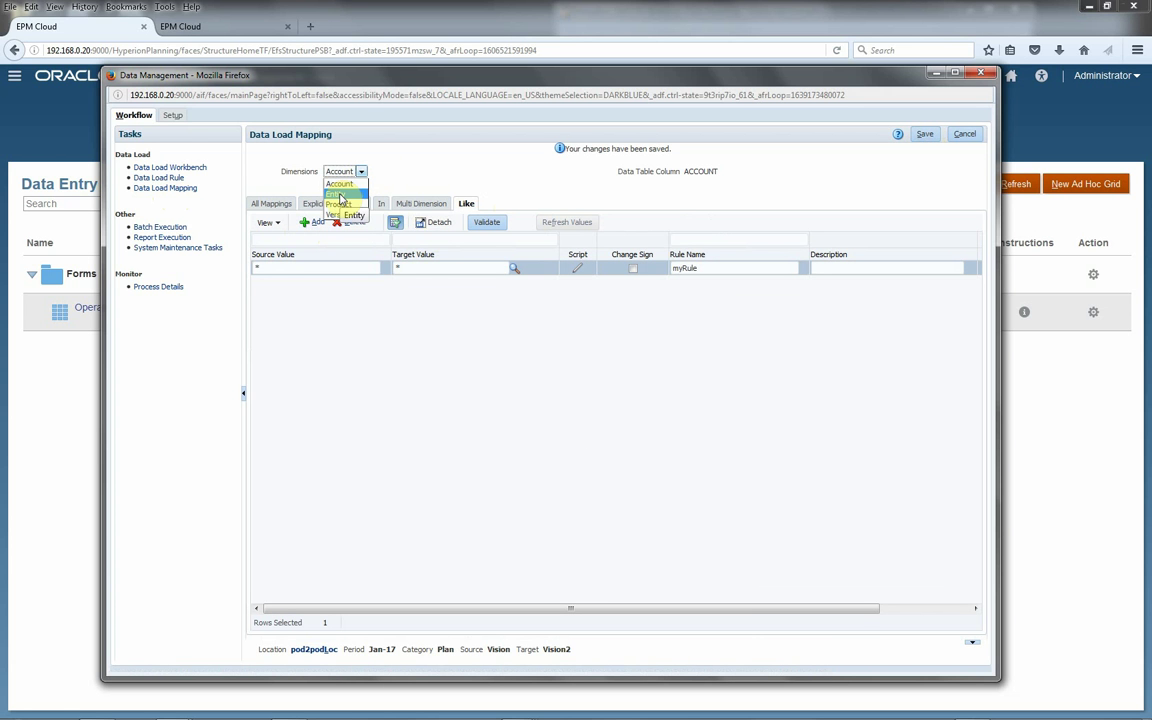
{"action": "left_click", "coordinate": [340, 195]}
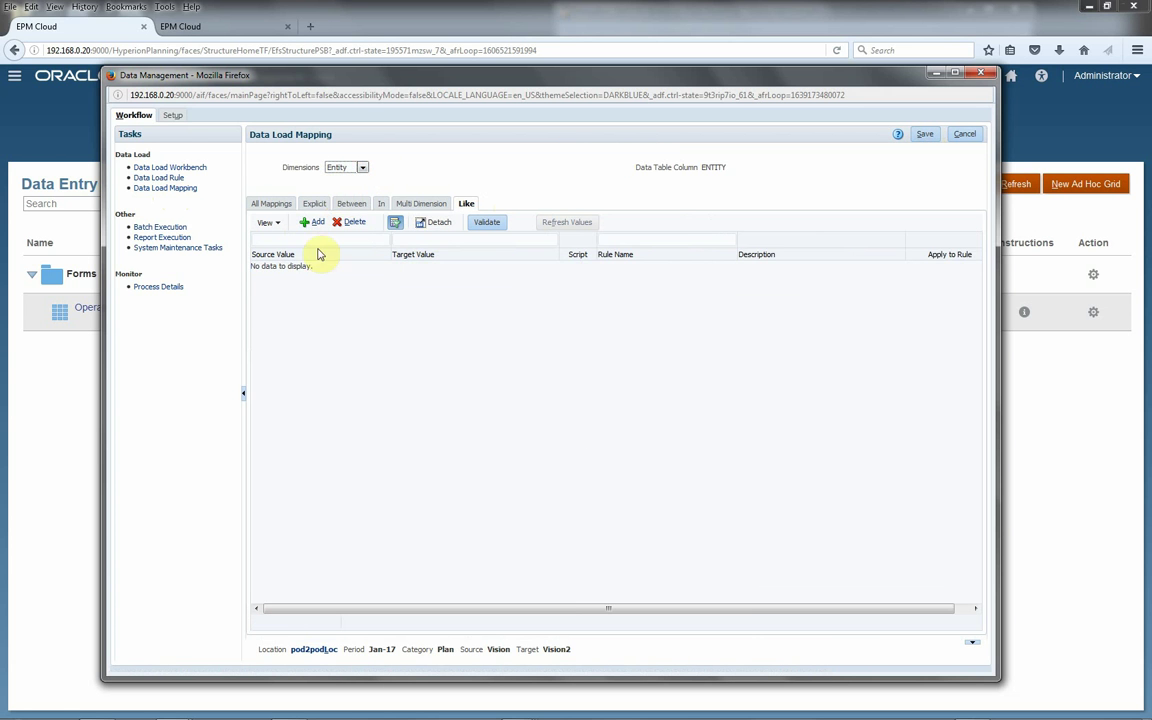
{"action": "left_click", "coordinate": [307, 226]}
{"action": "left_click", "coordinate": [284, 268]}
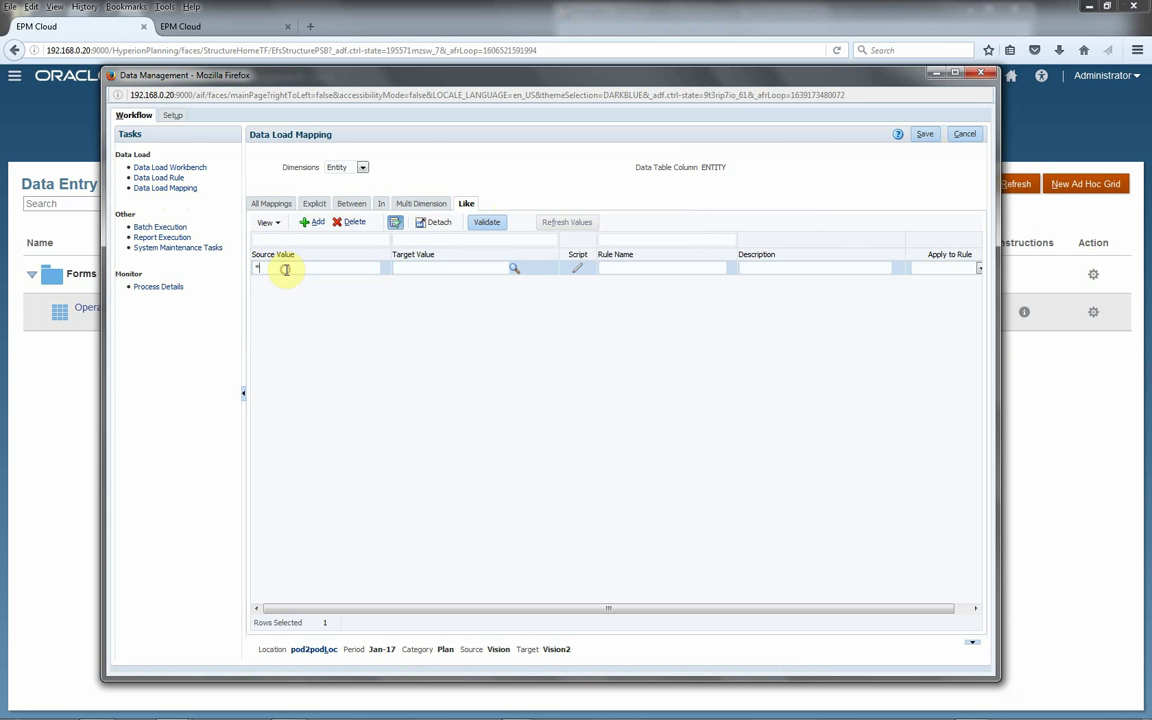
{"action": "type", "text": "*"}
{"action": "left_click", "coordinate": [419, 268]}
{"action": "type", "text": "*"}
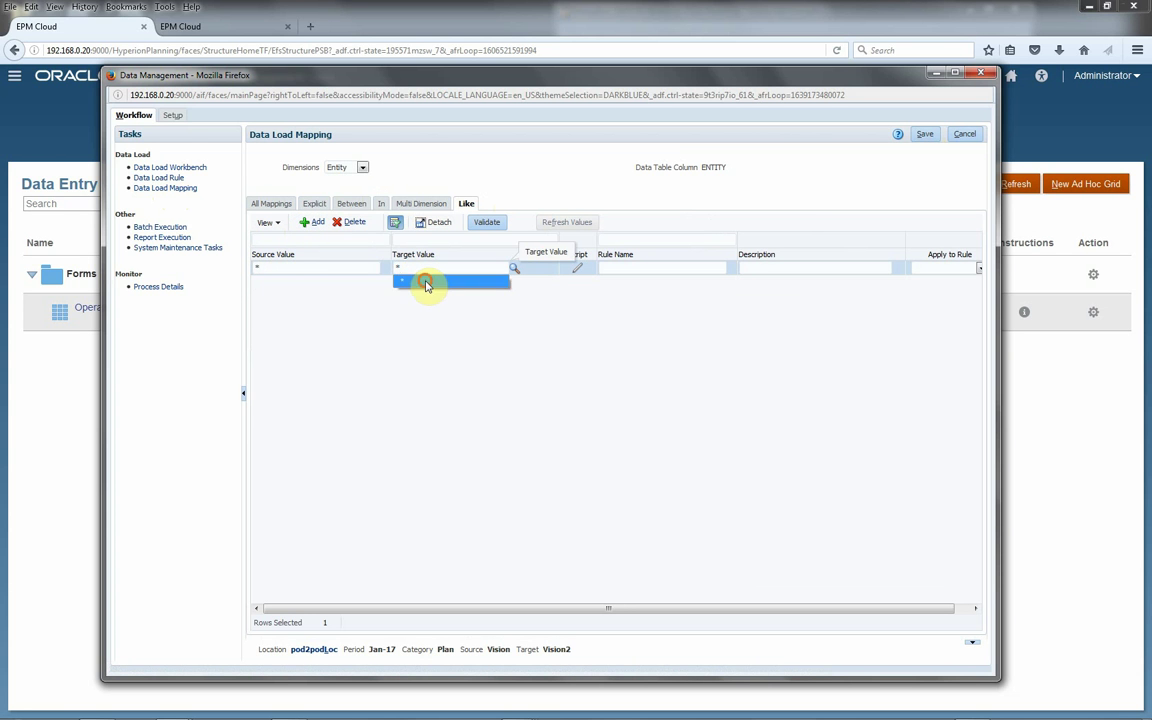
{"action": "left_click", "coordinate": [424, 283]}
{"action": "left_click", "coordinate": [611, 270]}
{"action": "left_click", "coordinate": [640, 283]}
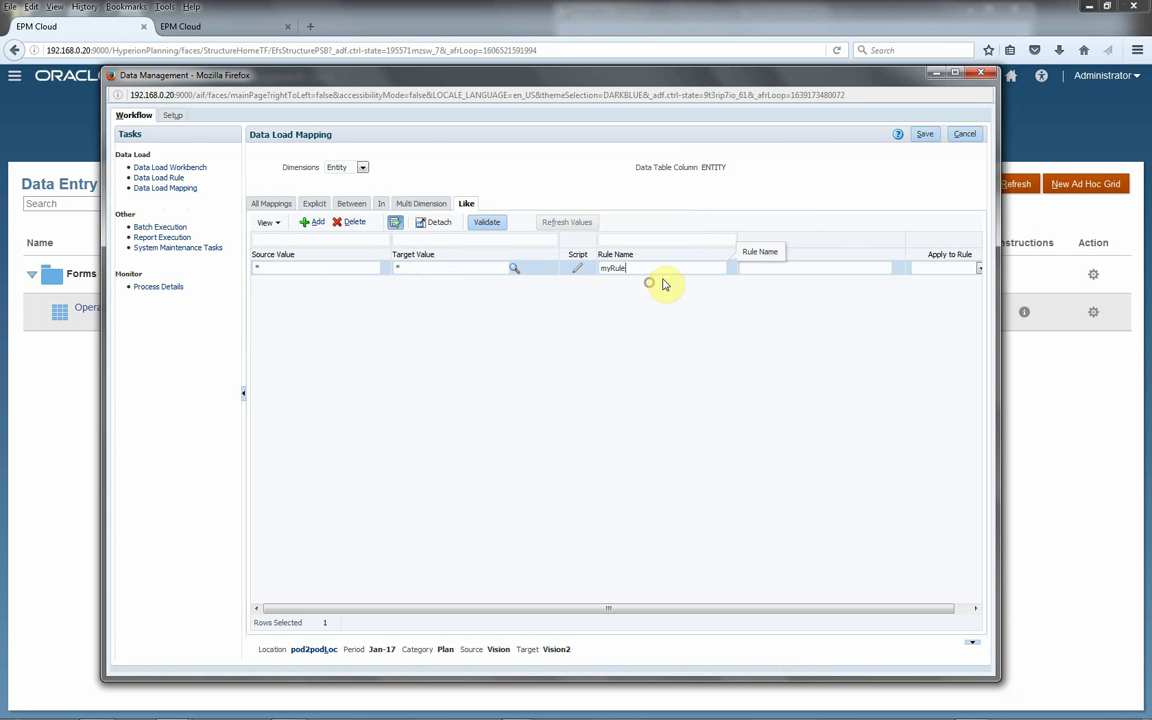
{"action": "left_click", "coordinate": [925, 136]}
- Add and save a Product Like mapping * to * named myRule
{"action": "left_click", "coordinate": [334, 172]}
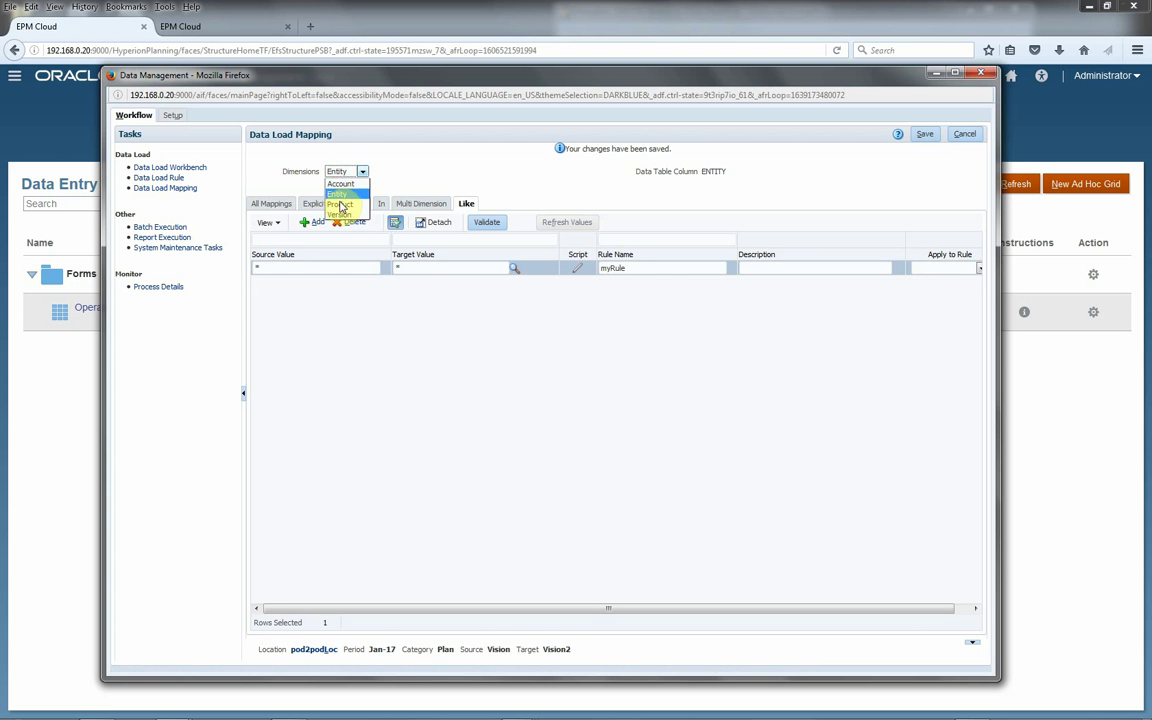
{"action": "left_click", "coordinate": [334, 213]}
{"action": "left_click", "coordinate": [306, 223]}
{"action": "left_click", "coordinate": [288, 268]}
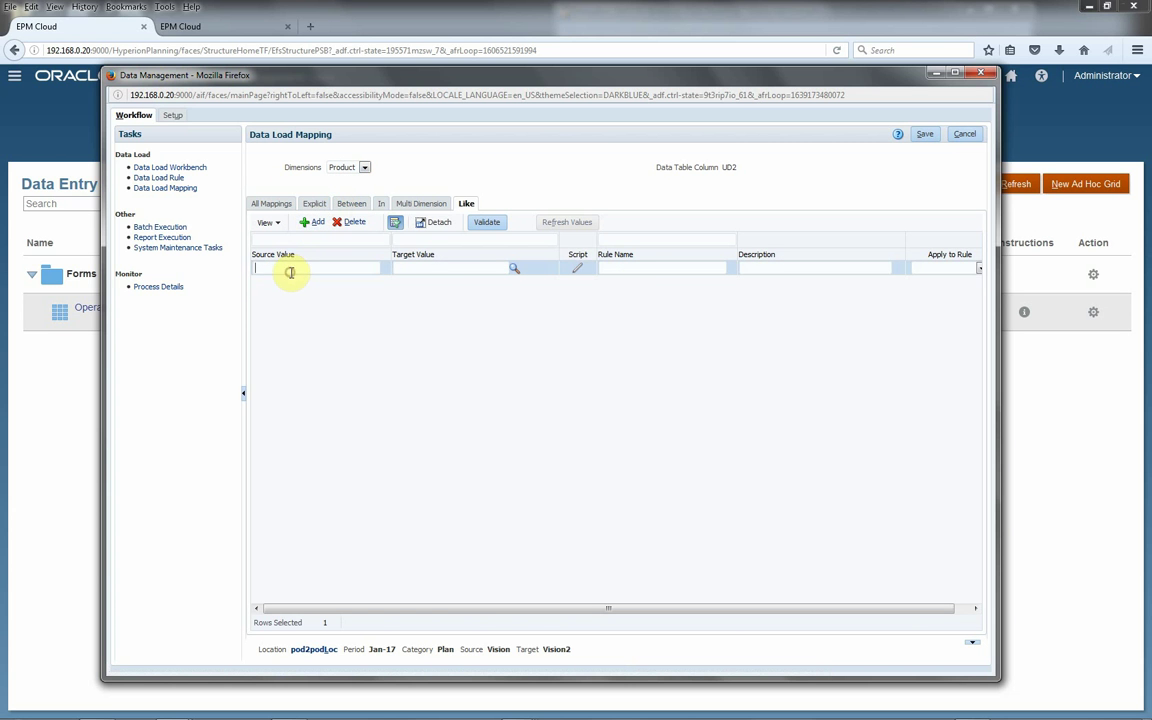
{"action": "type", "text": "*"}
{"action": "left_click", "coordinate": [450, 267]}
{"action": "type", "text": "*"}
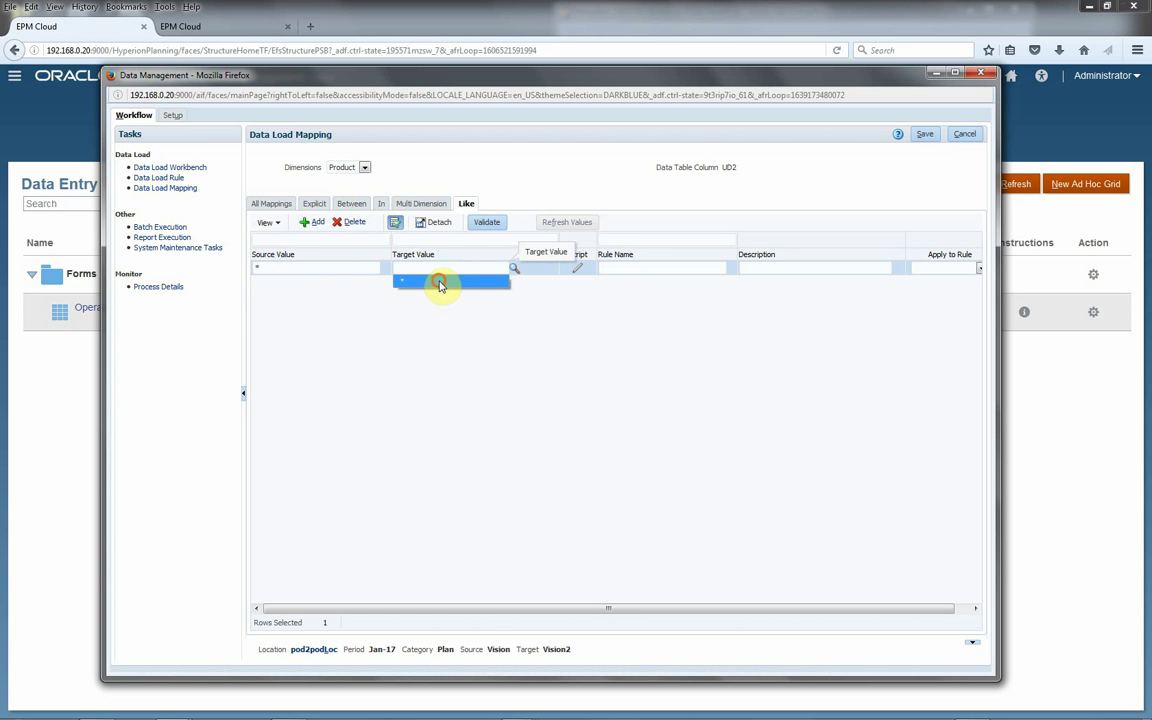
{"action": "left_click", "coordinate": [442, 283]}
{"action": "left_click", "coordinate": [645, 271]}
{"action": "left_click", "coordinate": [638, 285]}
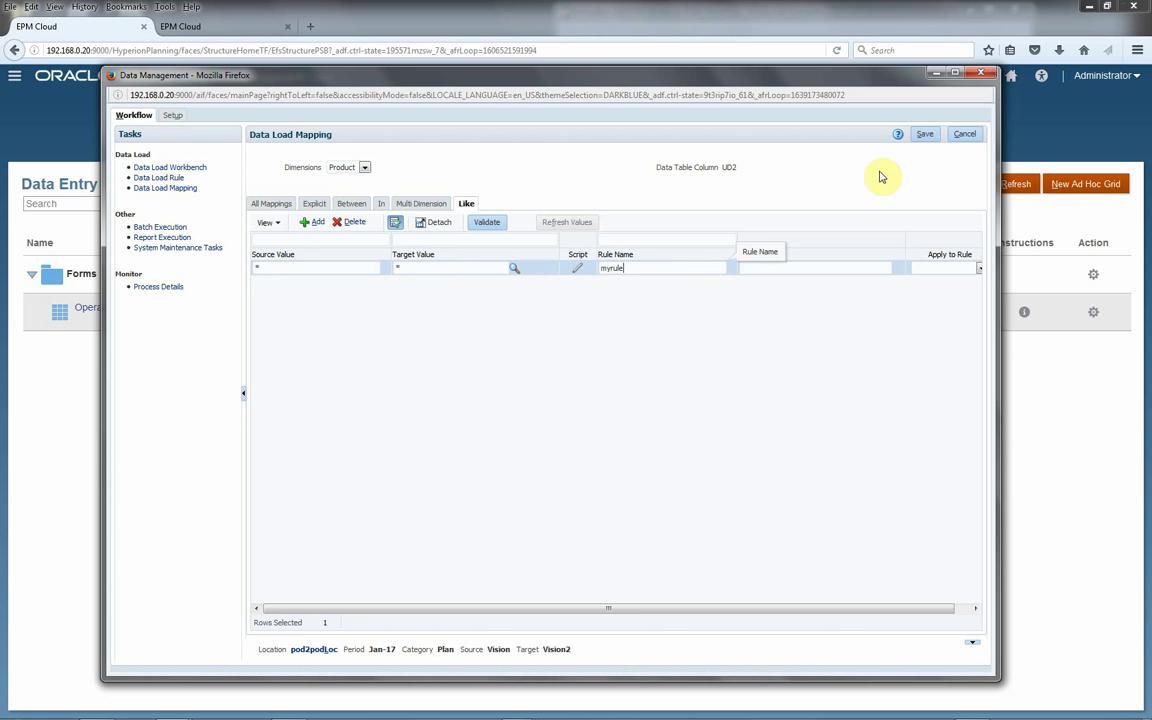
- Add and save a Version Like mapping * to * named myRule
{"action": "left_click", "coordinate": [364, 167]}
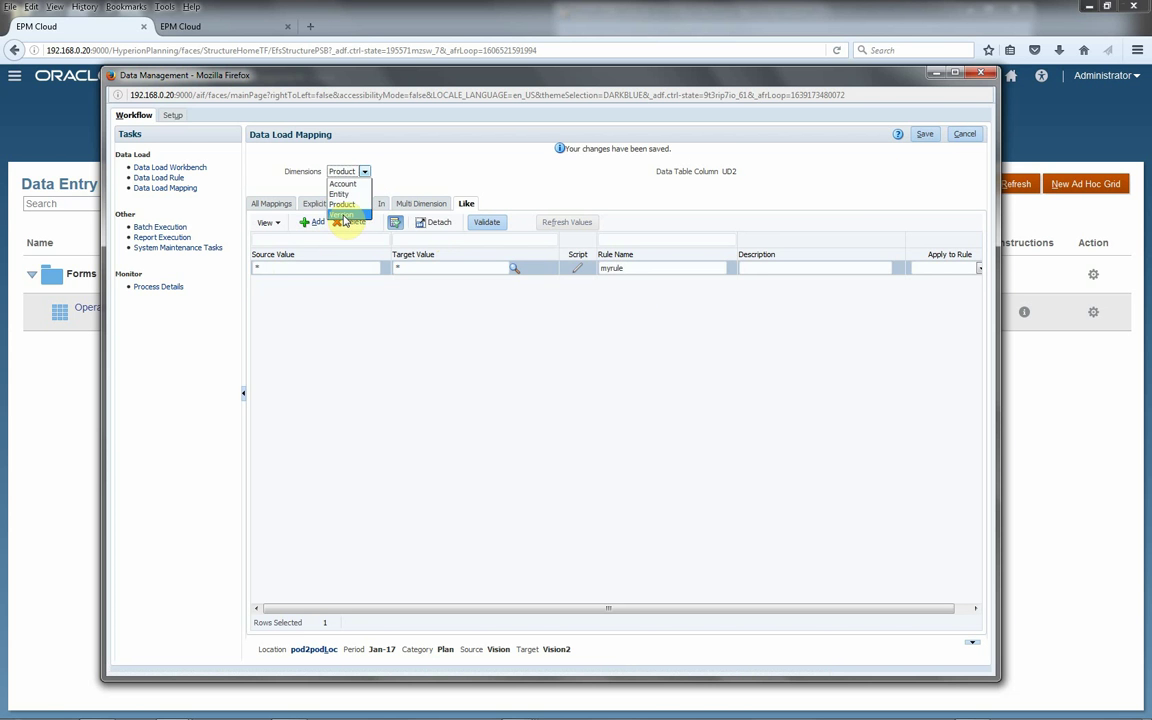
{"action": "left_click", "coordinate": [338, 205]}
{"action": "left_click", "coordinate": [318, 223]}
{"action": "left_click", "coordinate": [303, 267]}
{"action": "type", "text": "*"}
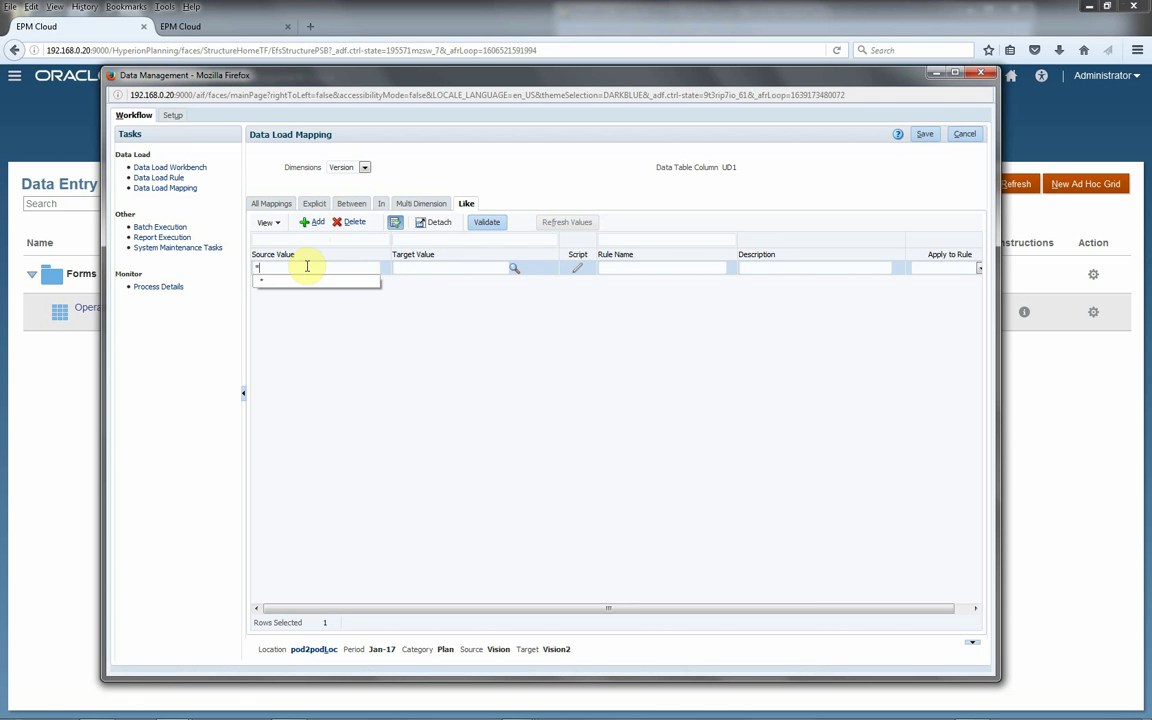
{"action": "left_click", "coordinate": [299, 281]}
{"action": "left_click", "coordinate": [450, 267]}
{"action": "type", "text": "*"}
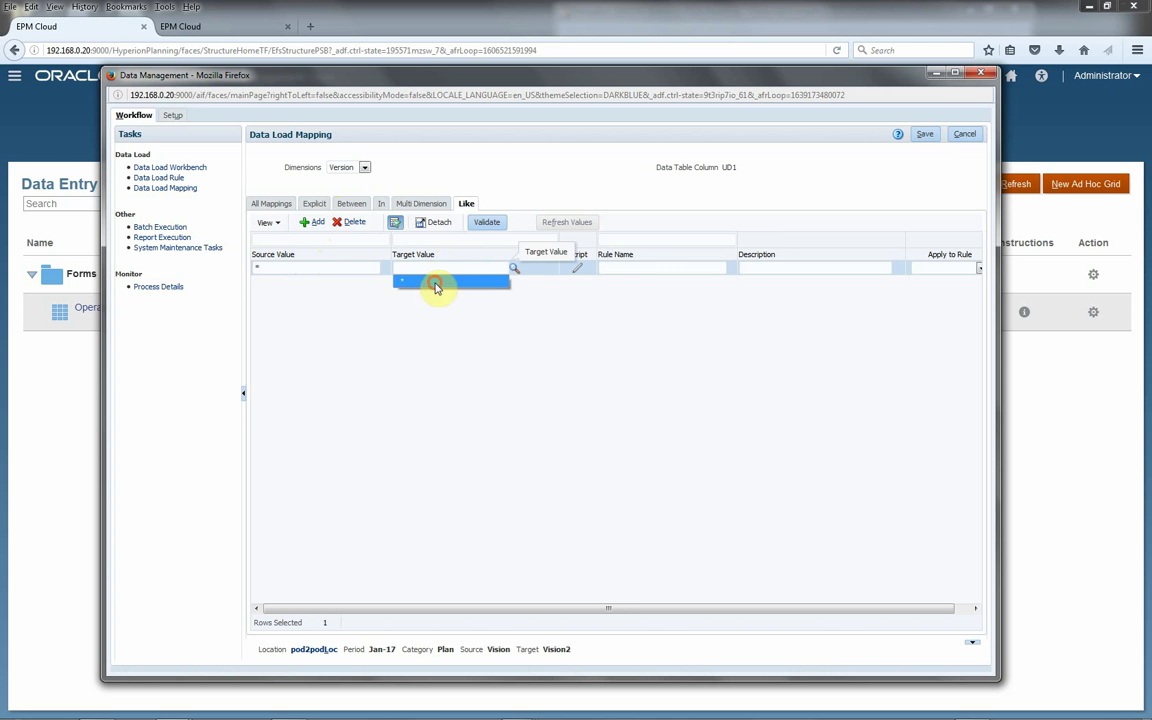
{"action": "left_click", "coordinate": [437, 286]}
{"action": "left_click", "coordinate": [642, 270]}
{"action": "left_click", "coordinate": [643, 283]}
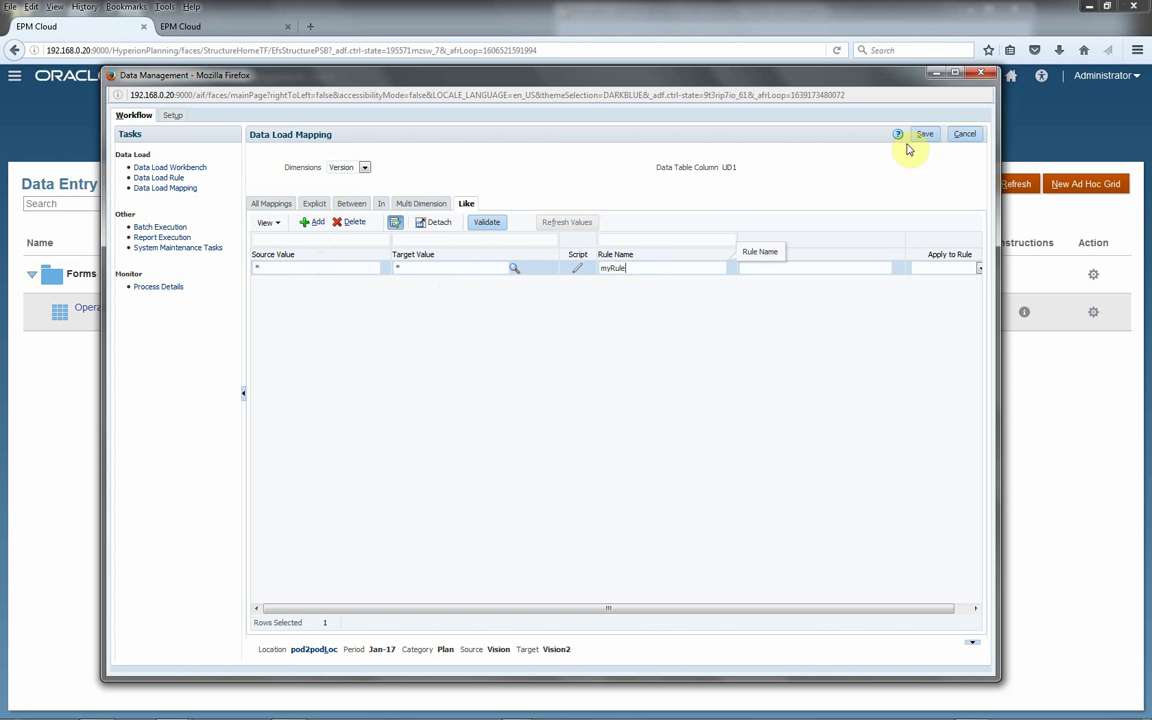
{"action": "left_click", "coordinate": [928, 135]}
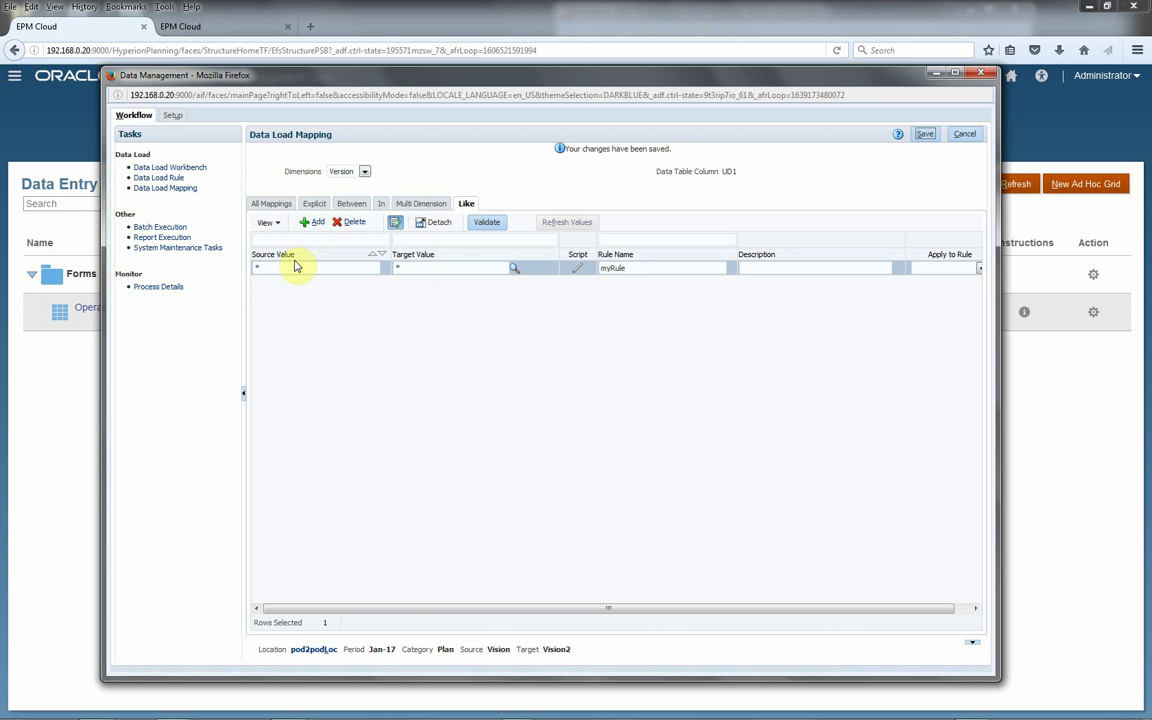
- Execute pod2podDLR with import from source and export to target, Jan-17 through Dec-17
{"action": "left_click", "coordinate": [158, 178]}
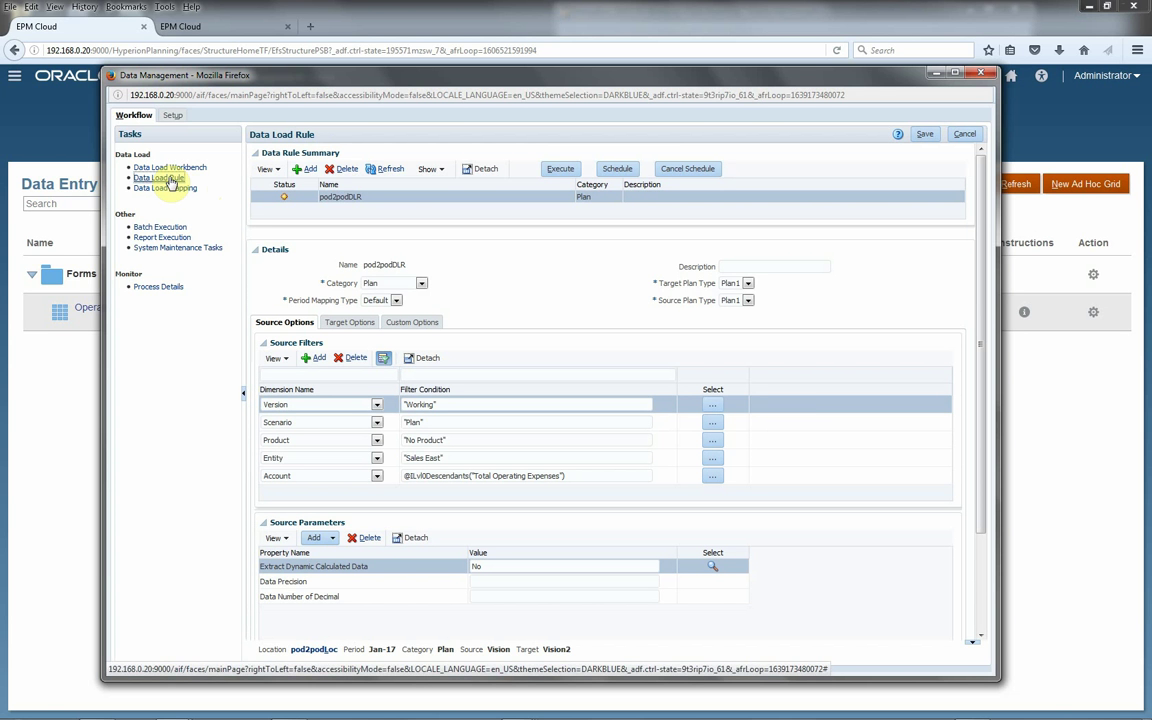
{"action": "left_click", "coordinate": [553, 171]}
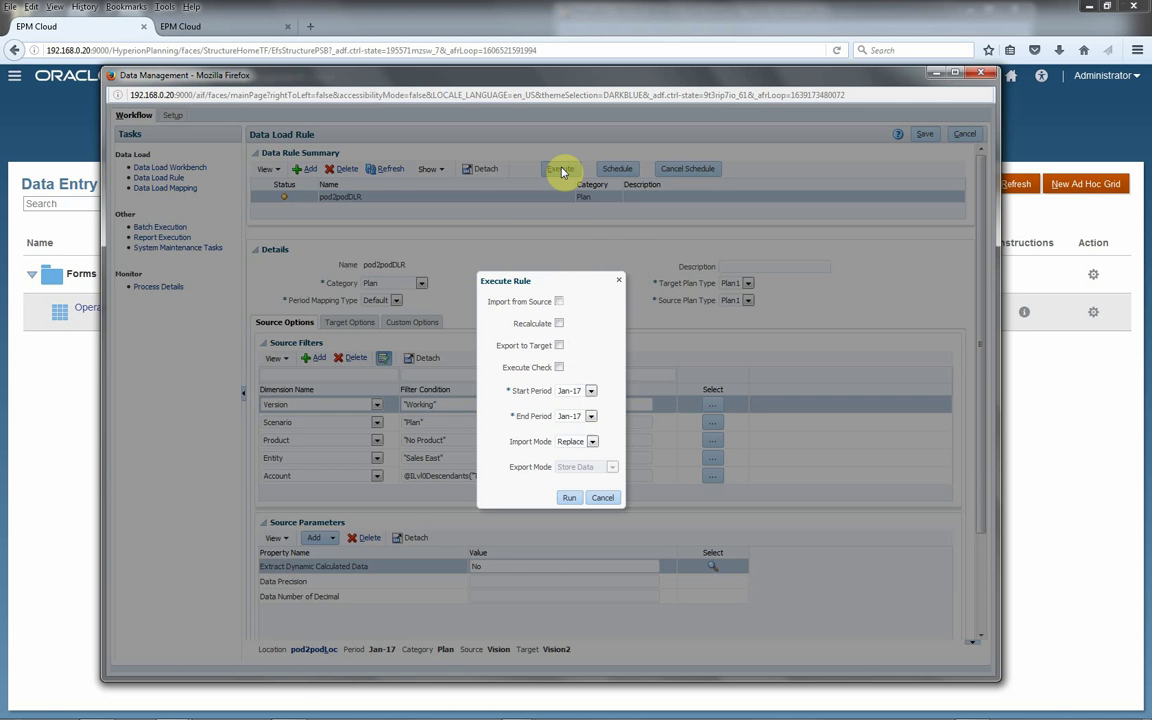
{"action": "left_click", "coordinate": [559, 301]}
{"action": "left_click", "coordinate": [559, 345]}
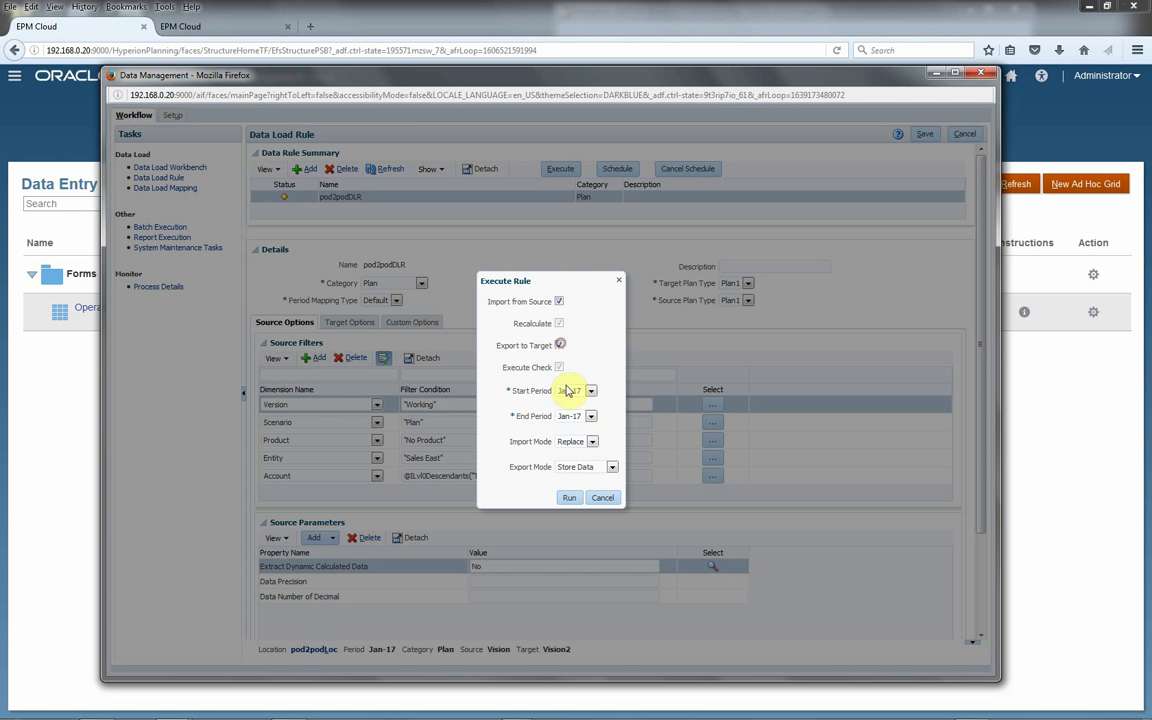
{"action": "left_click", "coordinate": [591, 417]}
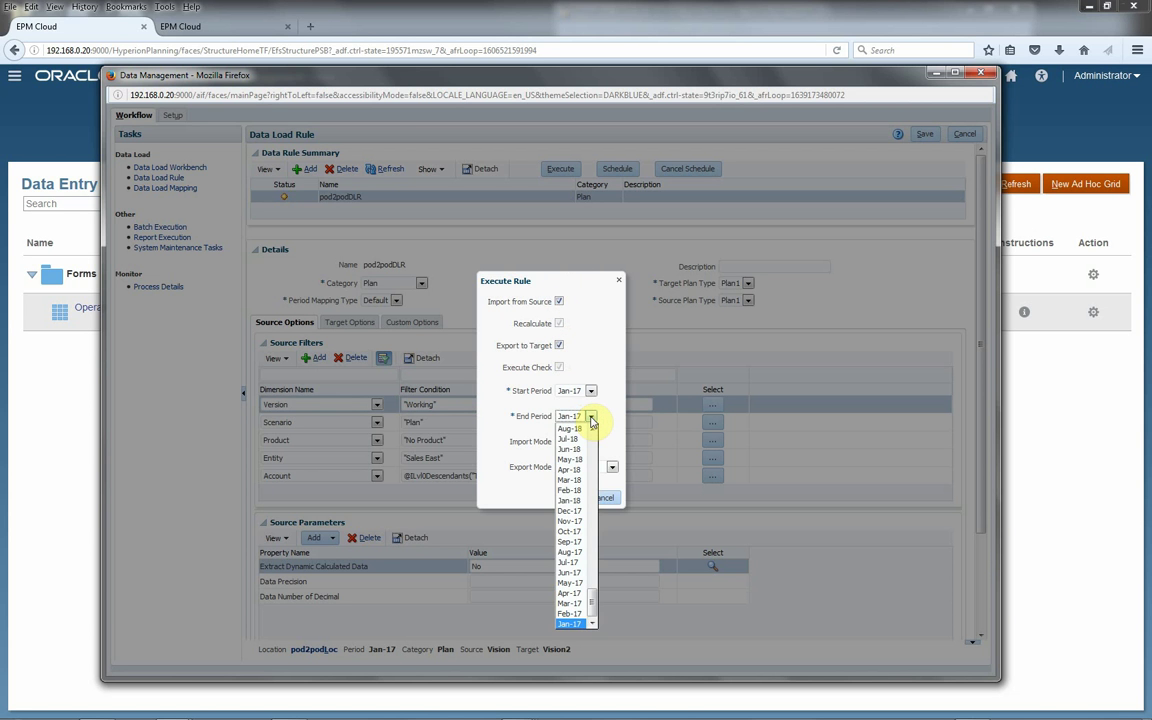
{"action": "left_click", "coordinate": [569, 510]}
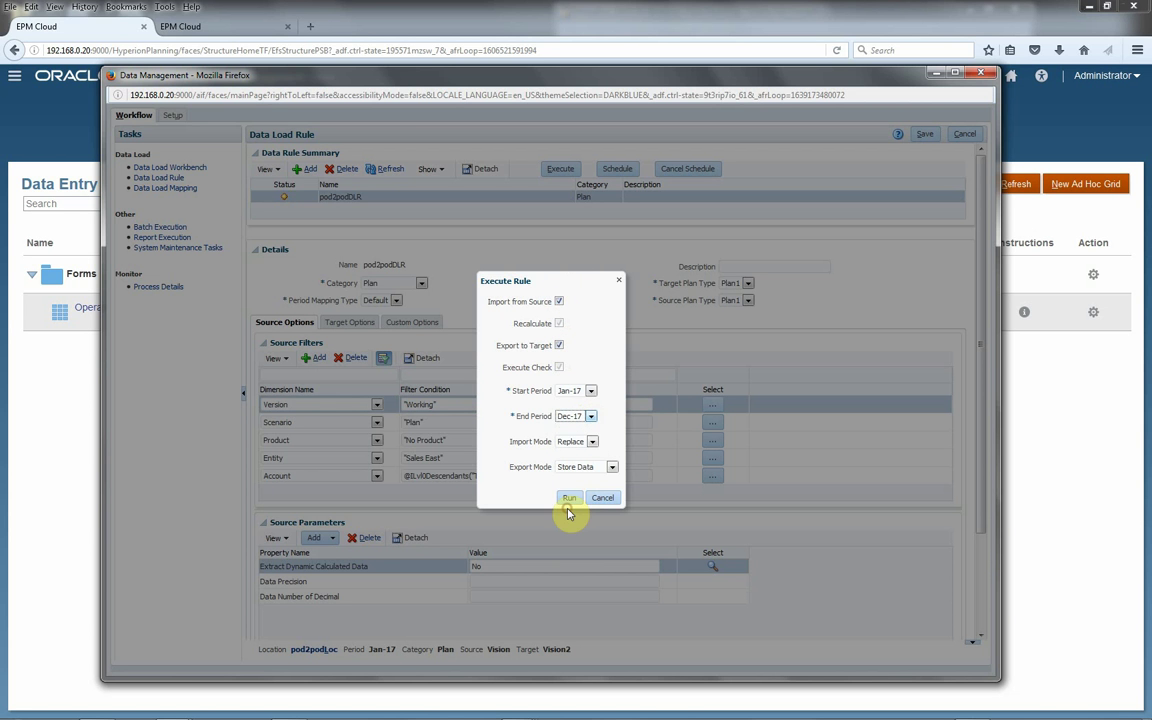
{"action": "left_click", "coordinate": [569, 497]}
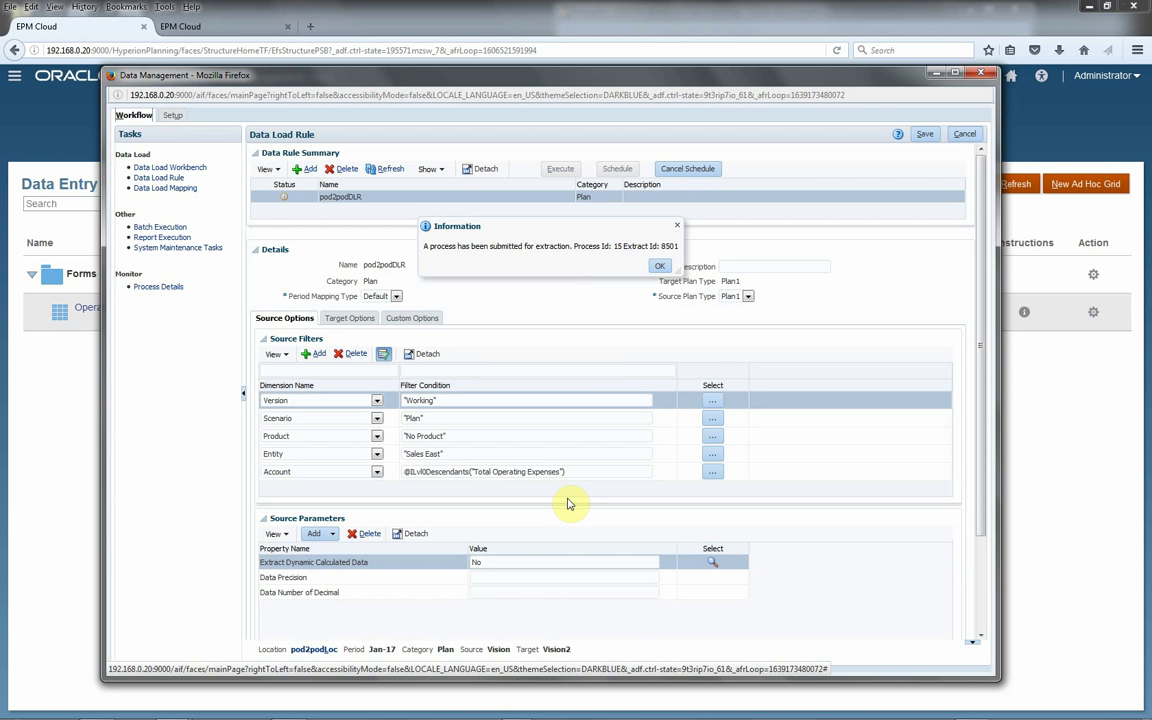
- Refresh the pod2podDLR status until it shows success, then close Data Management
{"action": "left_click", "coordinate": [661, 266]}
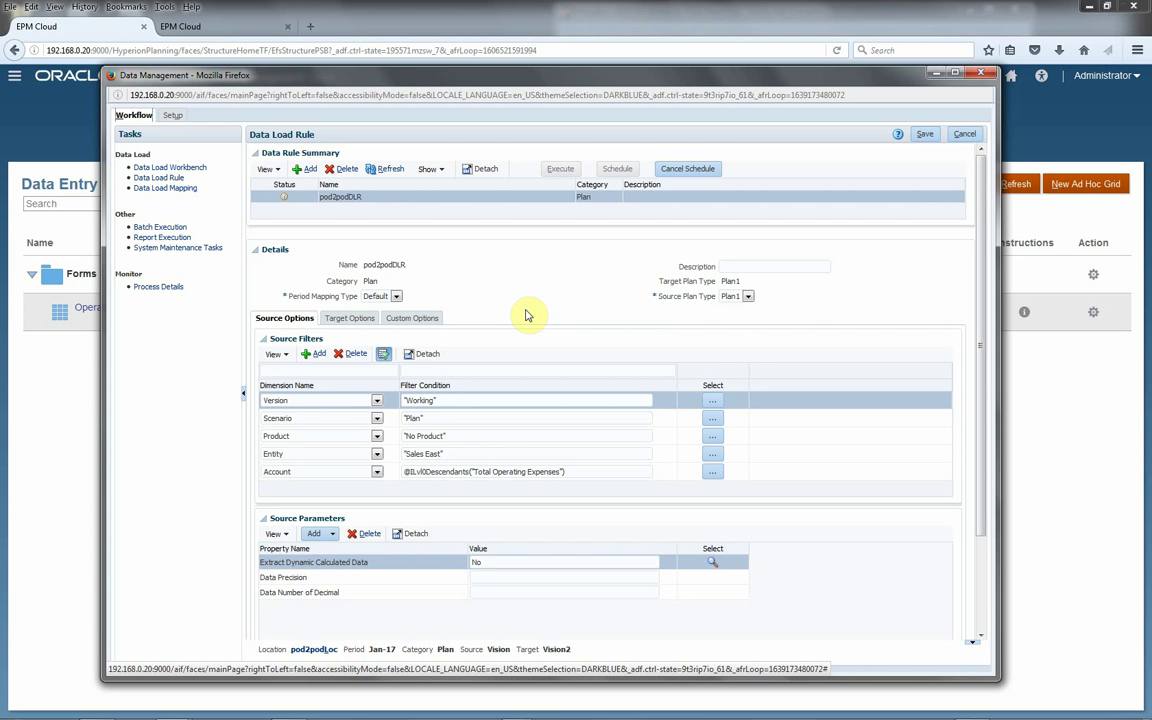
{"action": "left_click", "coordinate": [390, 170]}
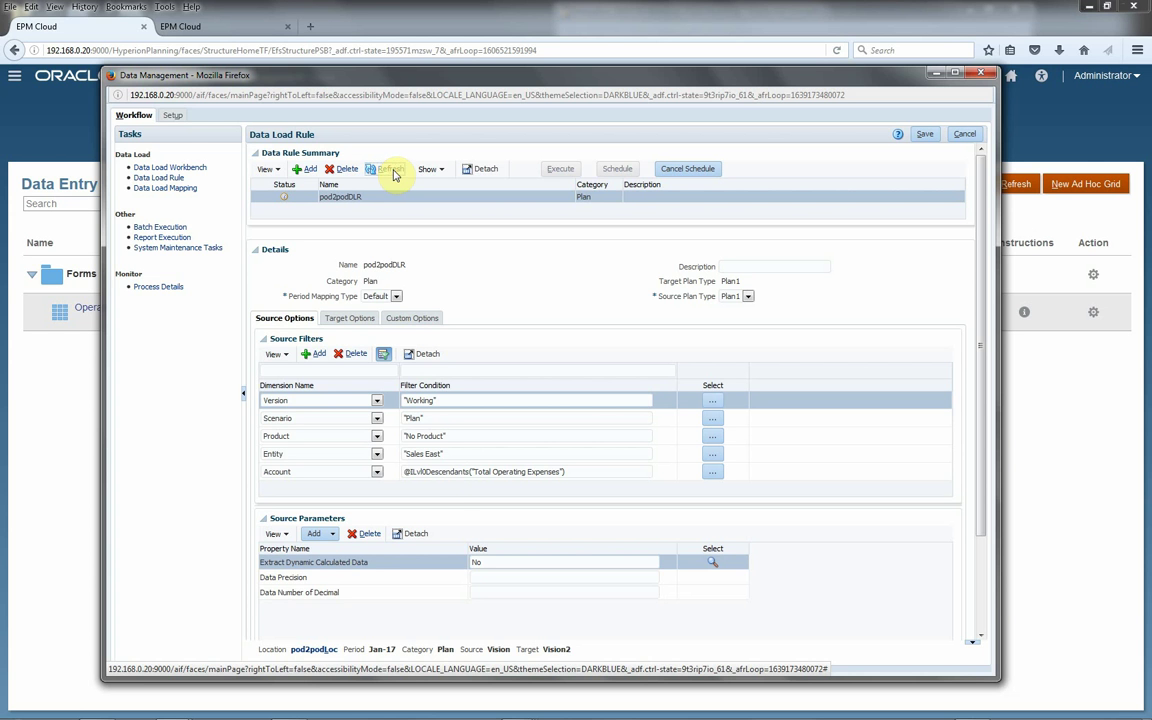
{"action": "left_click", "coordinate": [392, 170]}
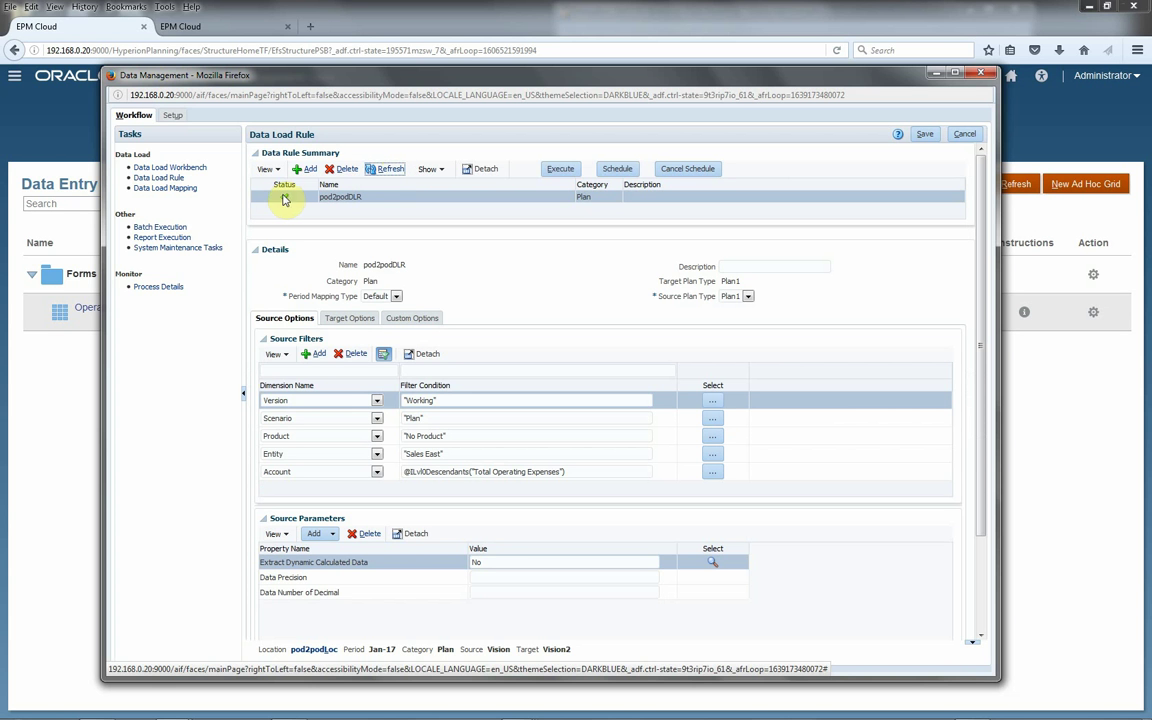
{"action": "mouse_move", "coordinate": [287, 200]}
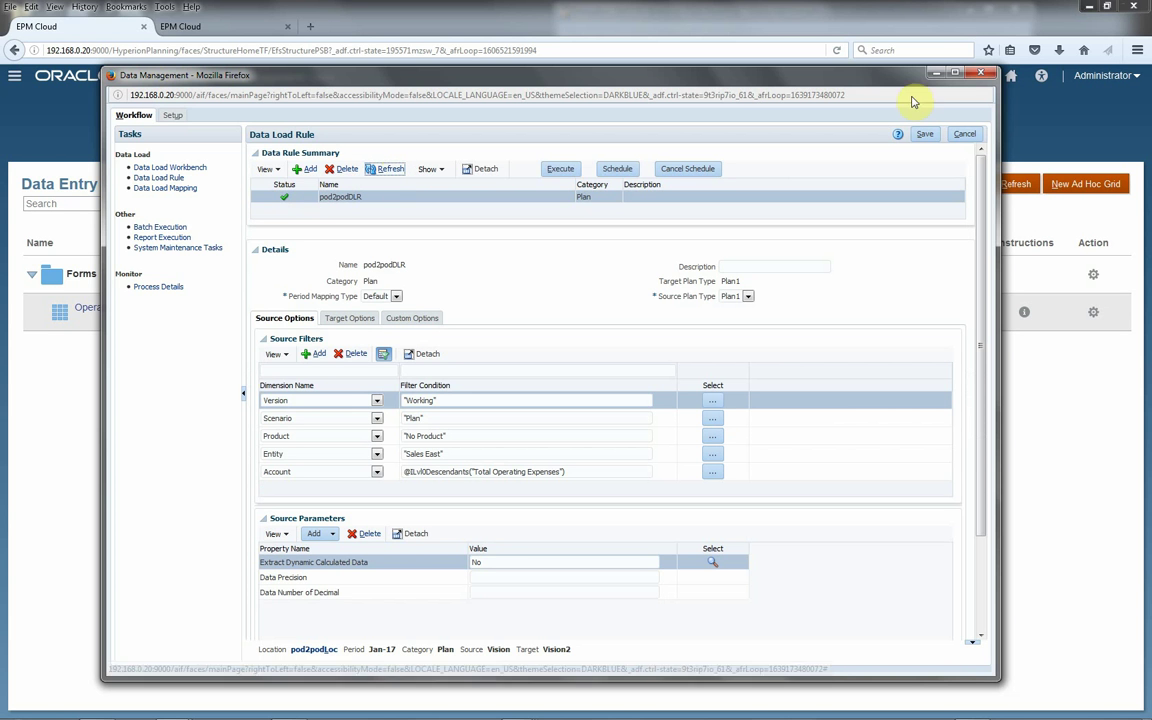
{"action": "left_click", "coordinate": [979, 73]}
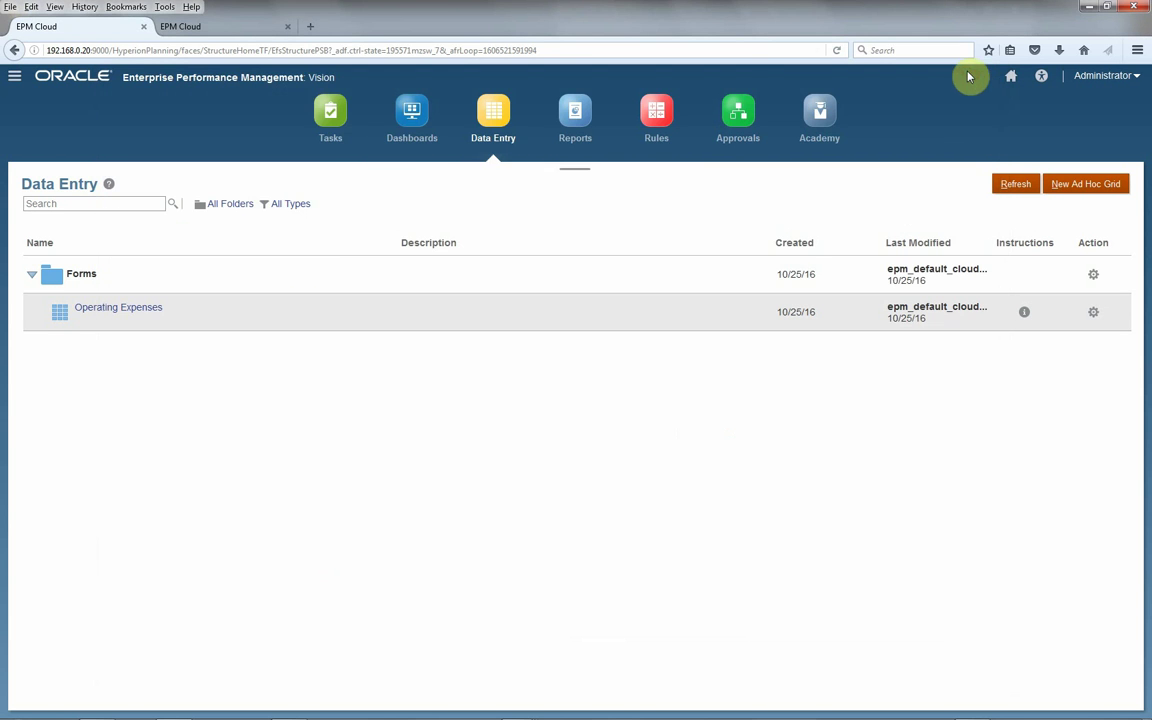
- In Vision2, open the Operating Expenses form showing FY17 Plan Working data for Sales East
{"action": "left_click", "coordinate": [185, 29]}
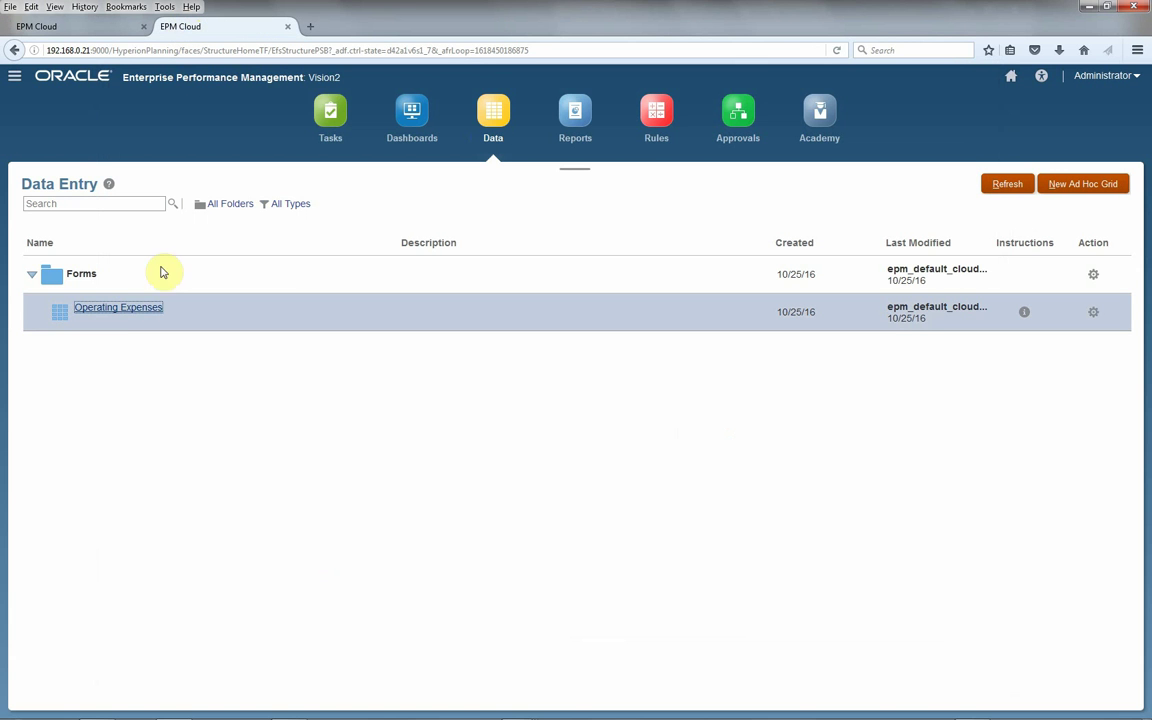
{"action": "left_click", "coordinate": [140, 312]}
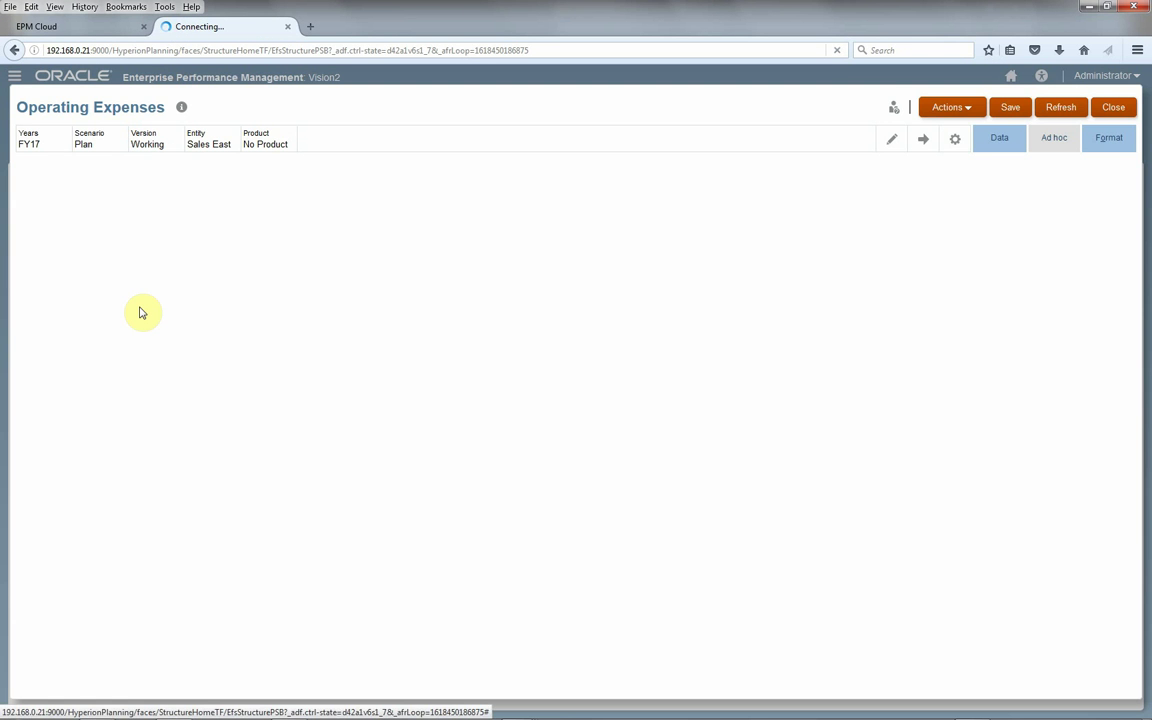